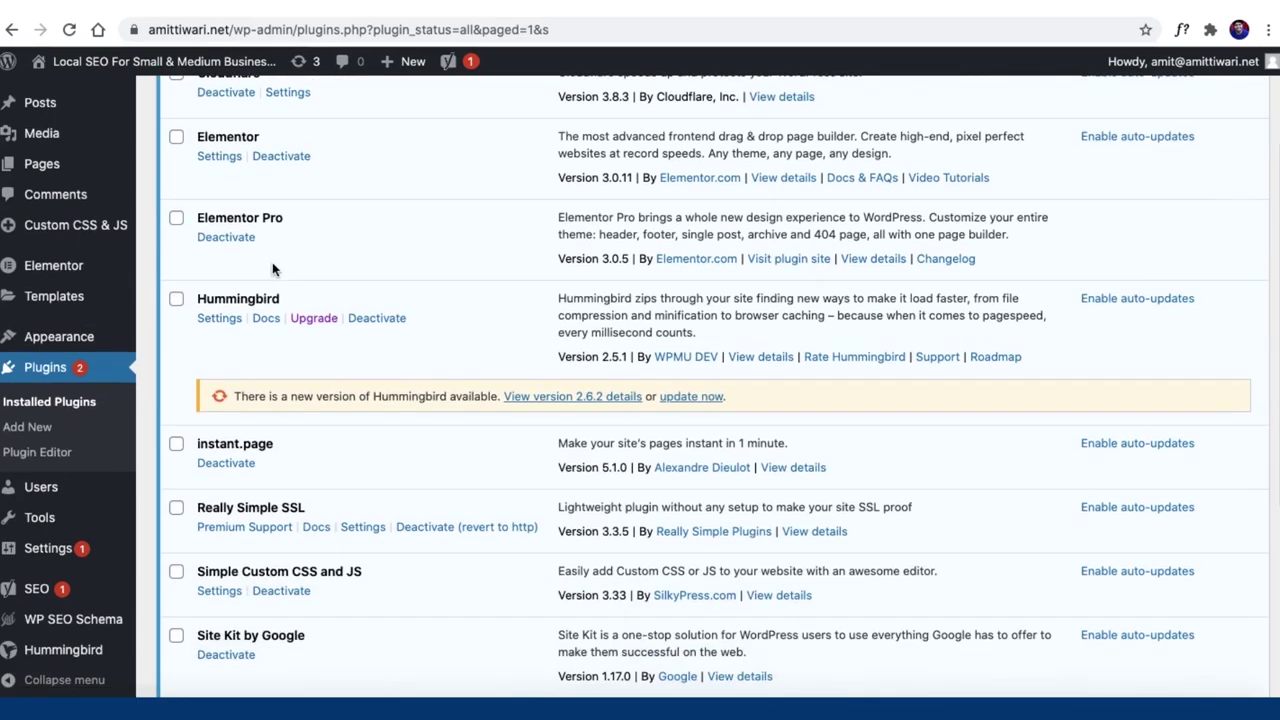
- Open the Cloudflare plugin's settings in WordPress and start creating a free Cloudflare account
mouse_move(50, 548)
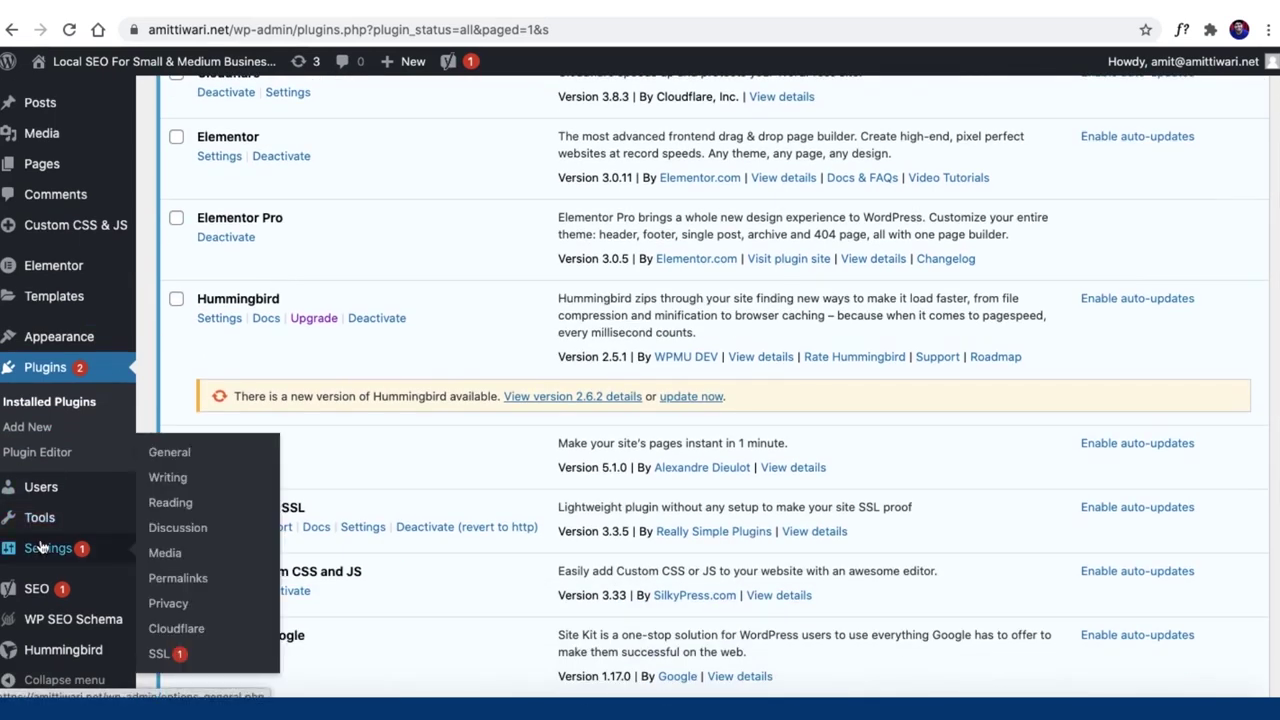
left_click(178, 630)
left_click(191, 178)
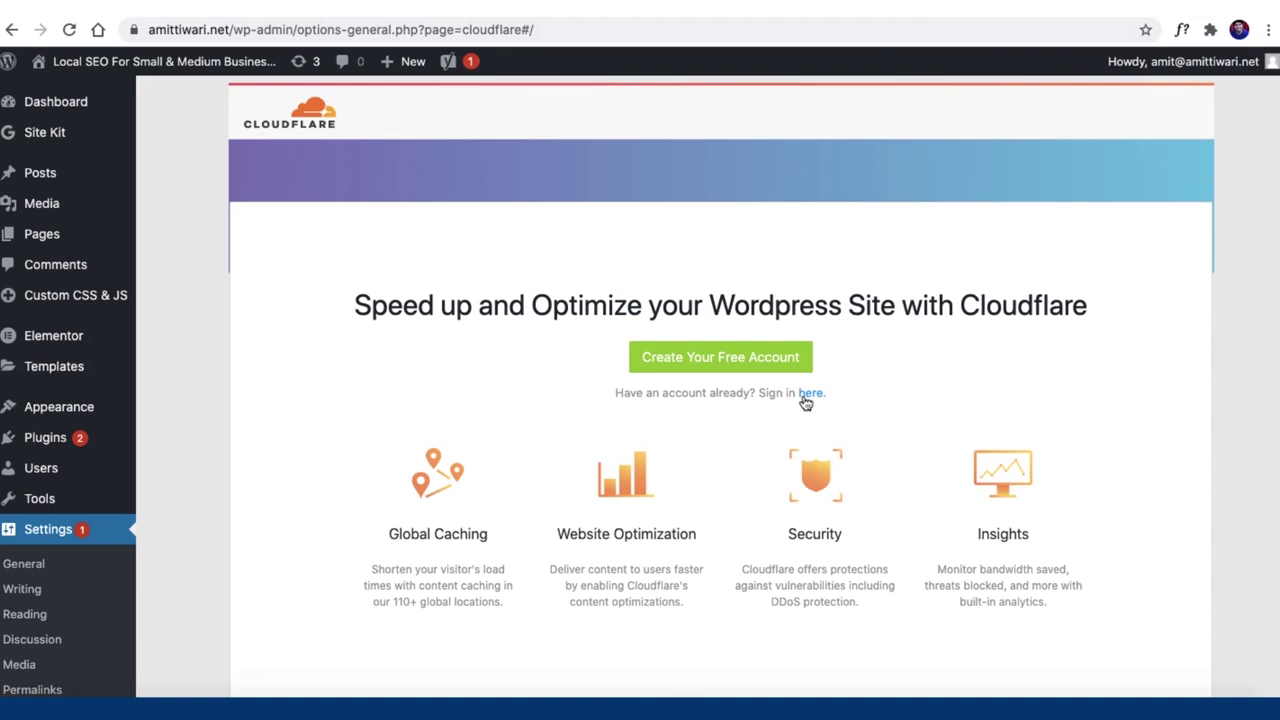
scroll(563, 400, "down", 1)
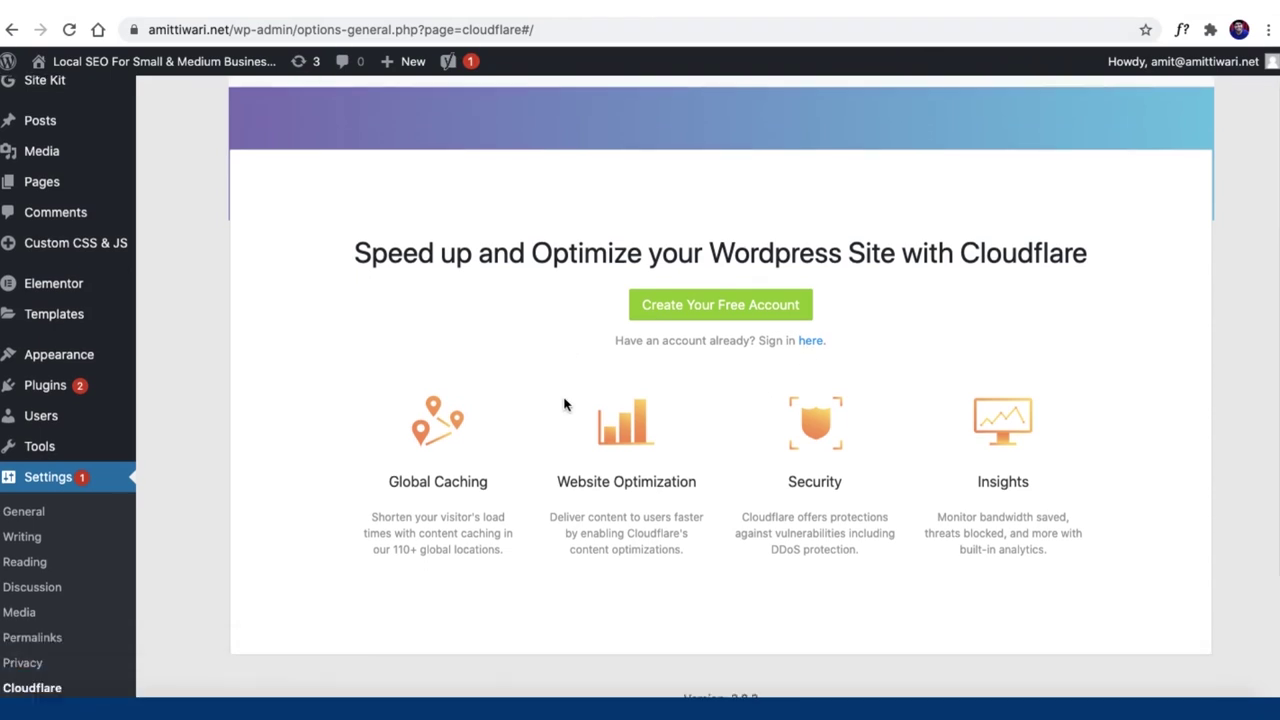
left_click(691, 320)
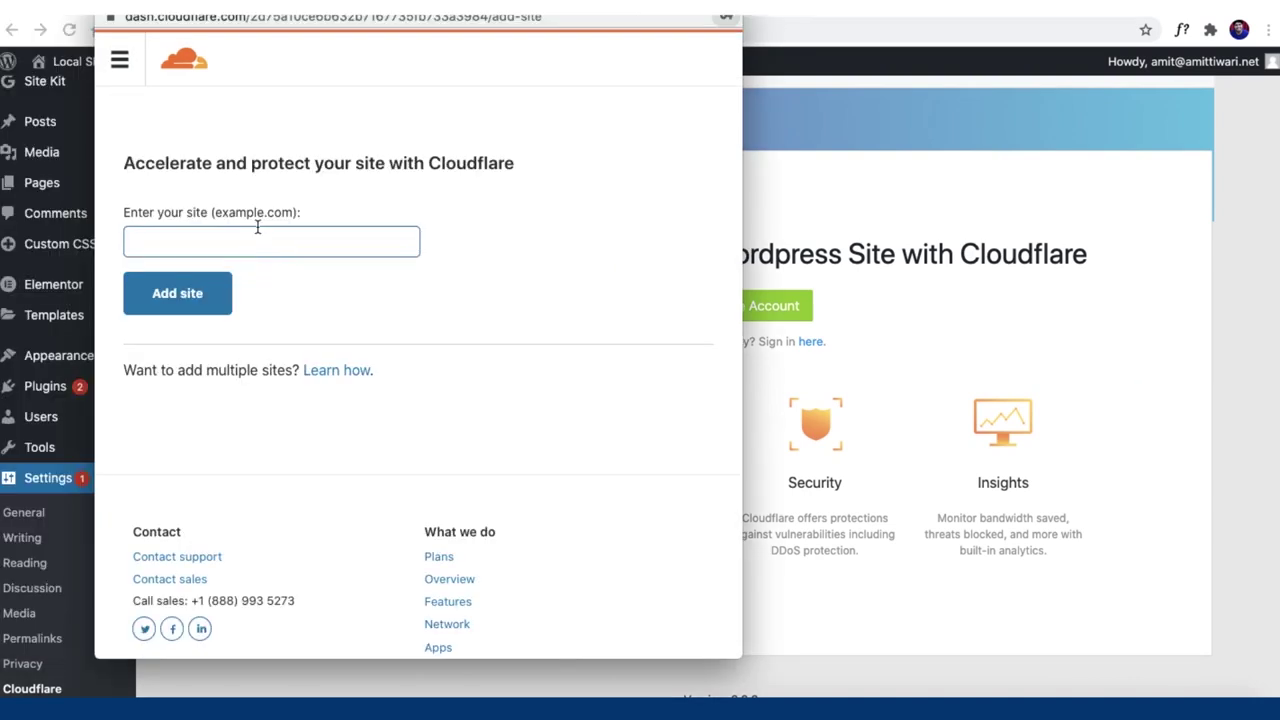
- Add the WordPress site's own domain to the Cloudflare account
left_click(252, 240)
type("amittiwari.net")
left_click(182, 298)
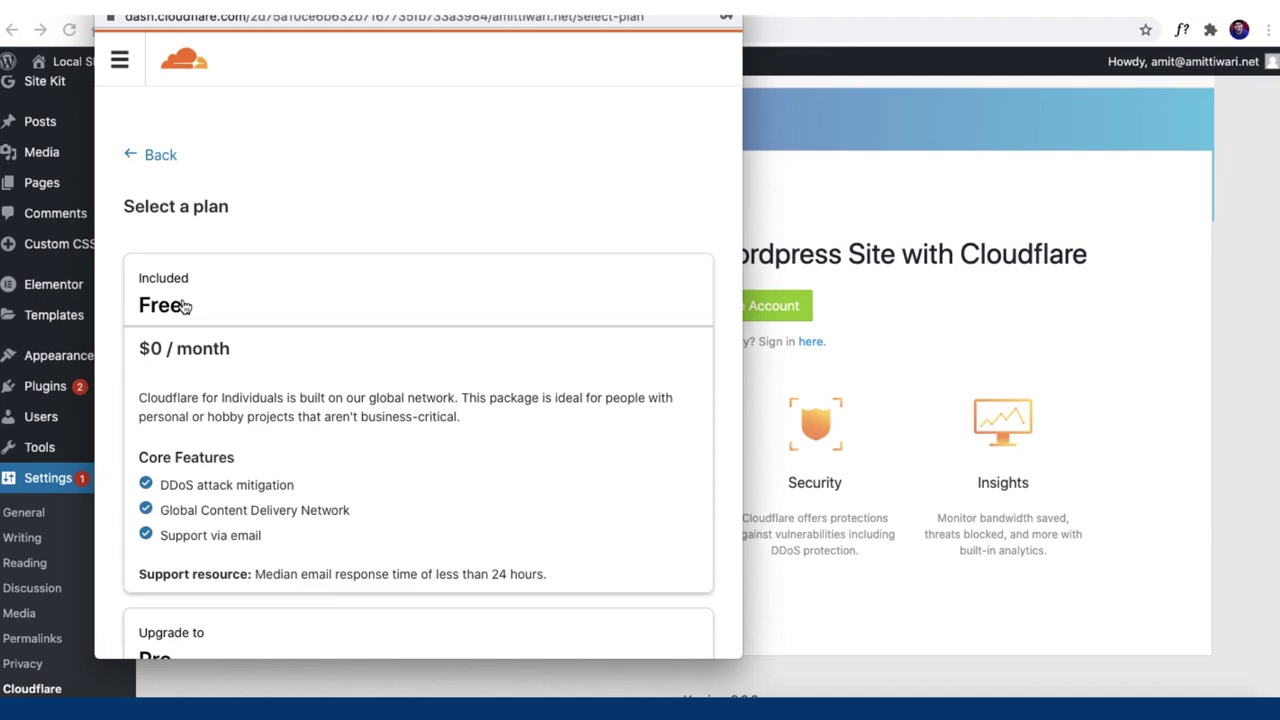
- Compare the available plans, select the Free plan at $0 per month and confirm it
scroll(183, 306, "down", 15)
scroll(183, 306, "down", 5)
scroll(182, 298, "up", 12)
scroll(182, 298, "up", 5)
left_click(259, 315)
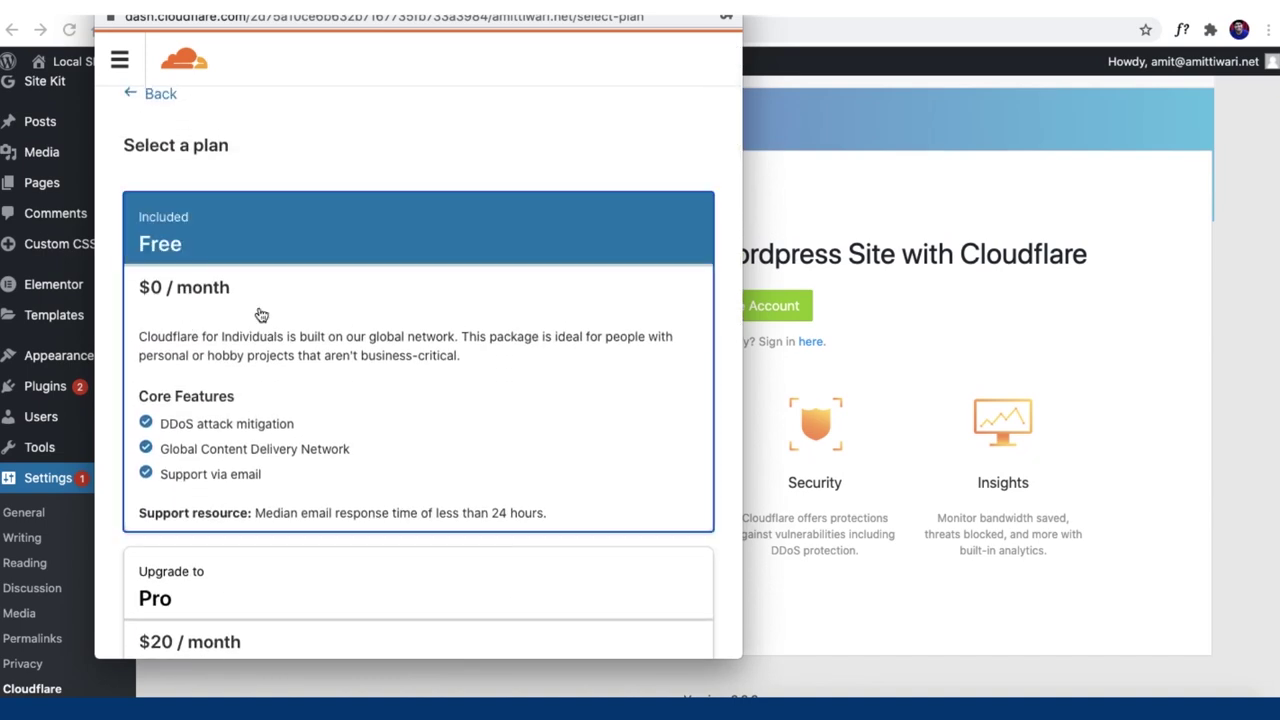
scroll(259, 315, "down", 20)
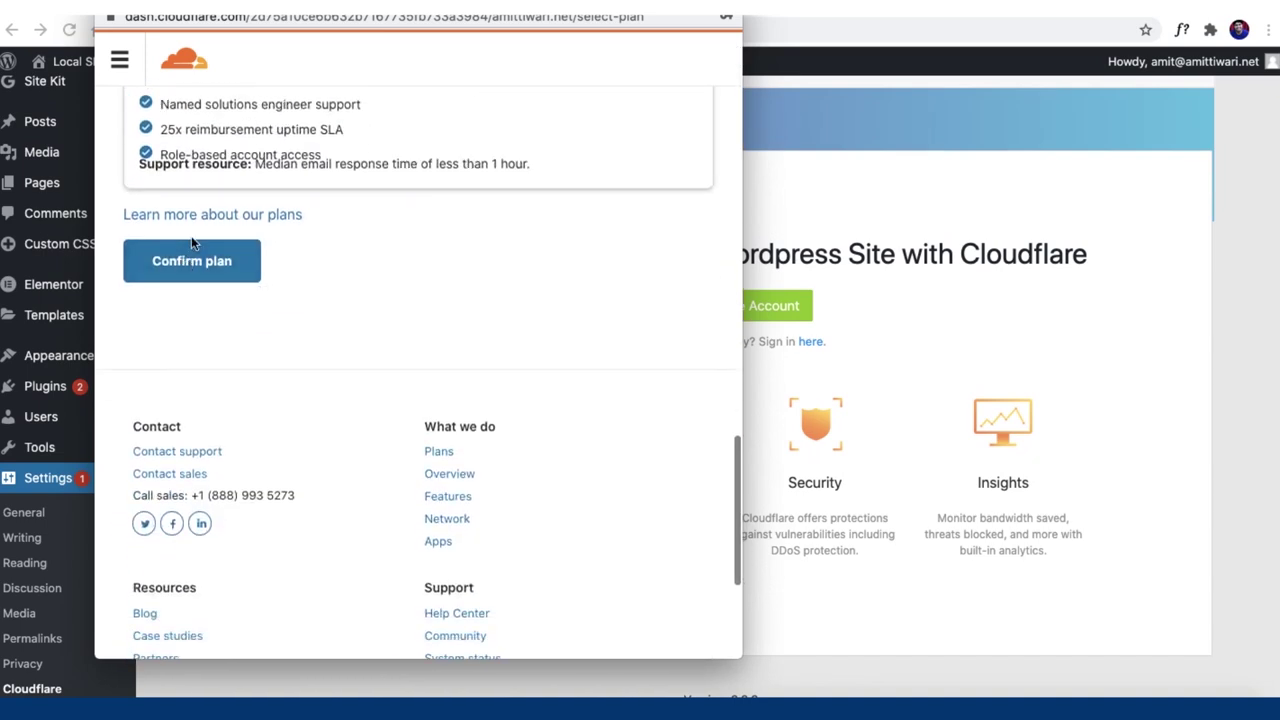
left_click(194, 266)
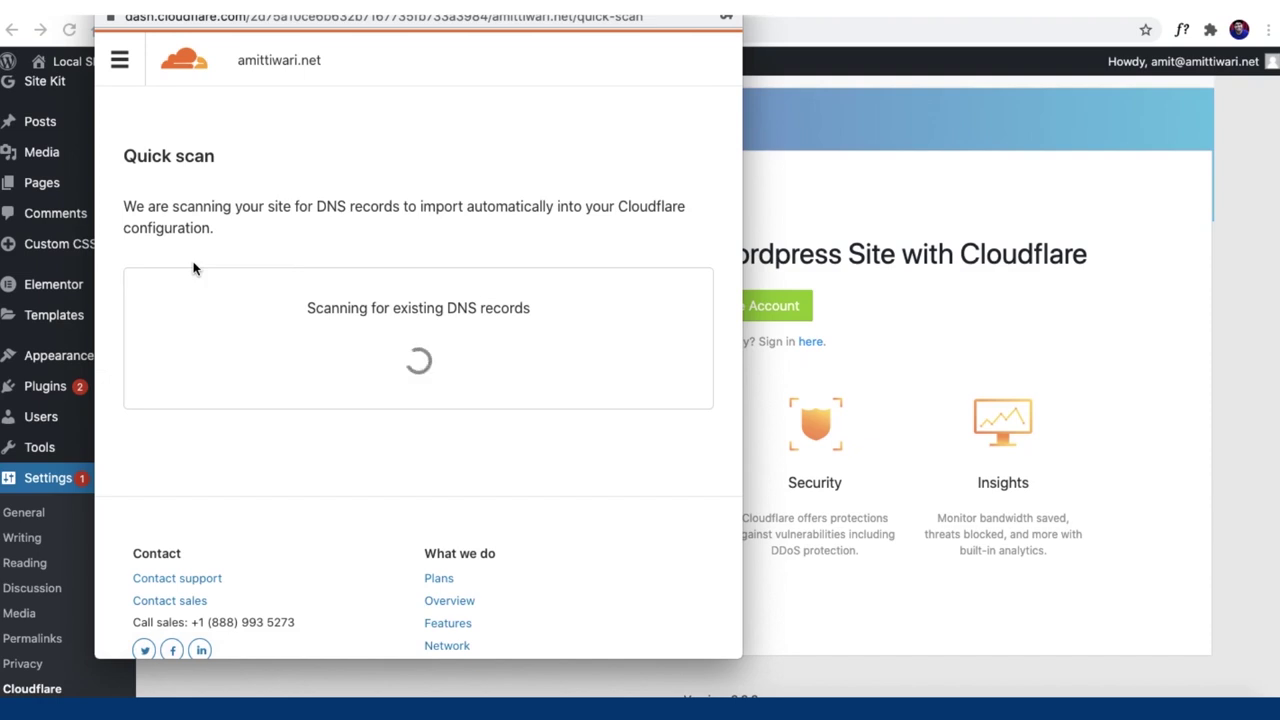
- Look through the scanned DNS records for the site and accept them to continue to the nameserver instructions
scroll(193, 263, "down", 5)
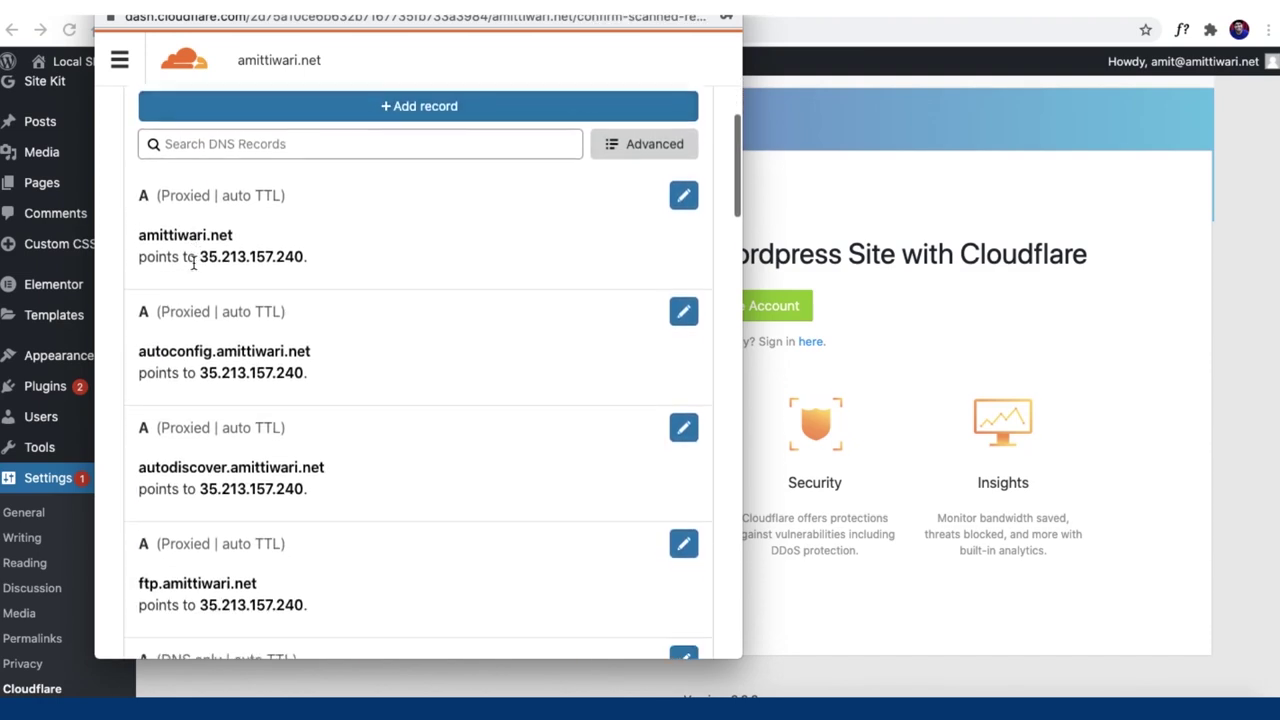
scroll(193, 263, "down", 15)
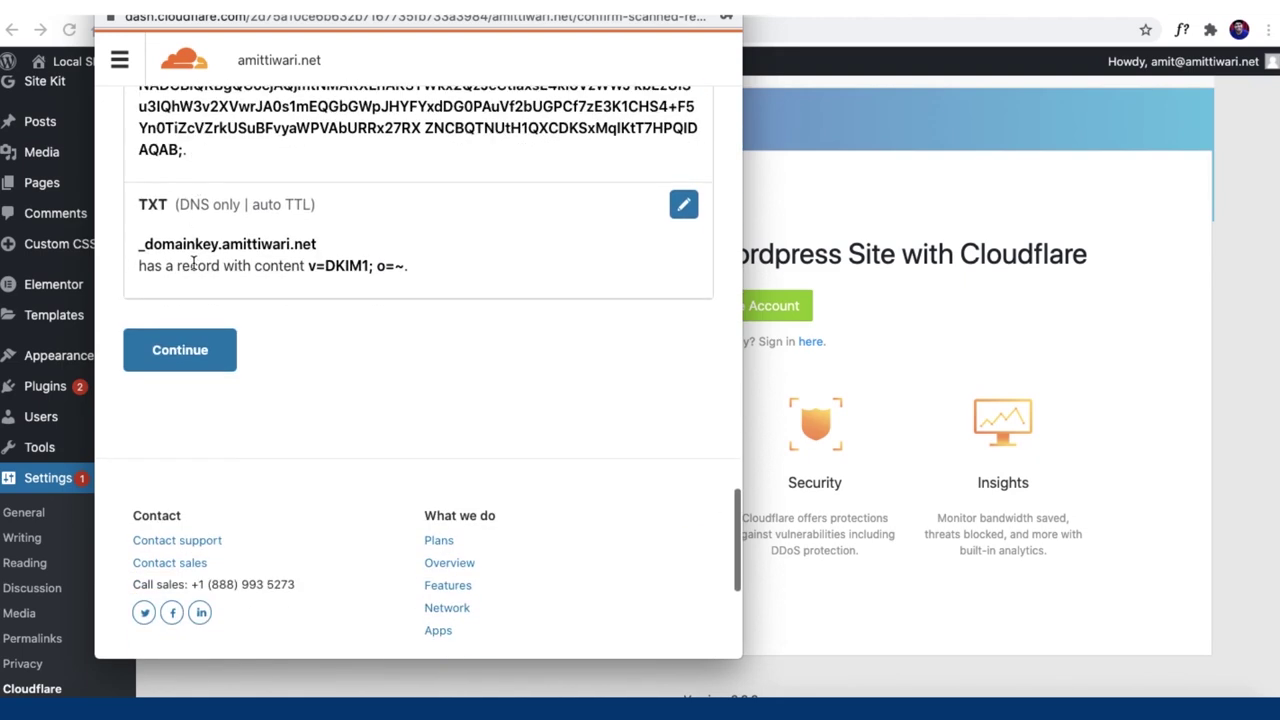
left_click(183, 352)
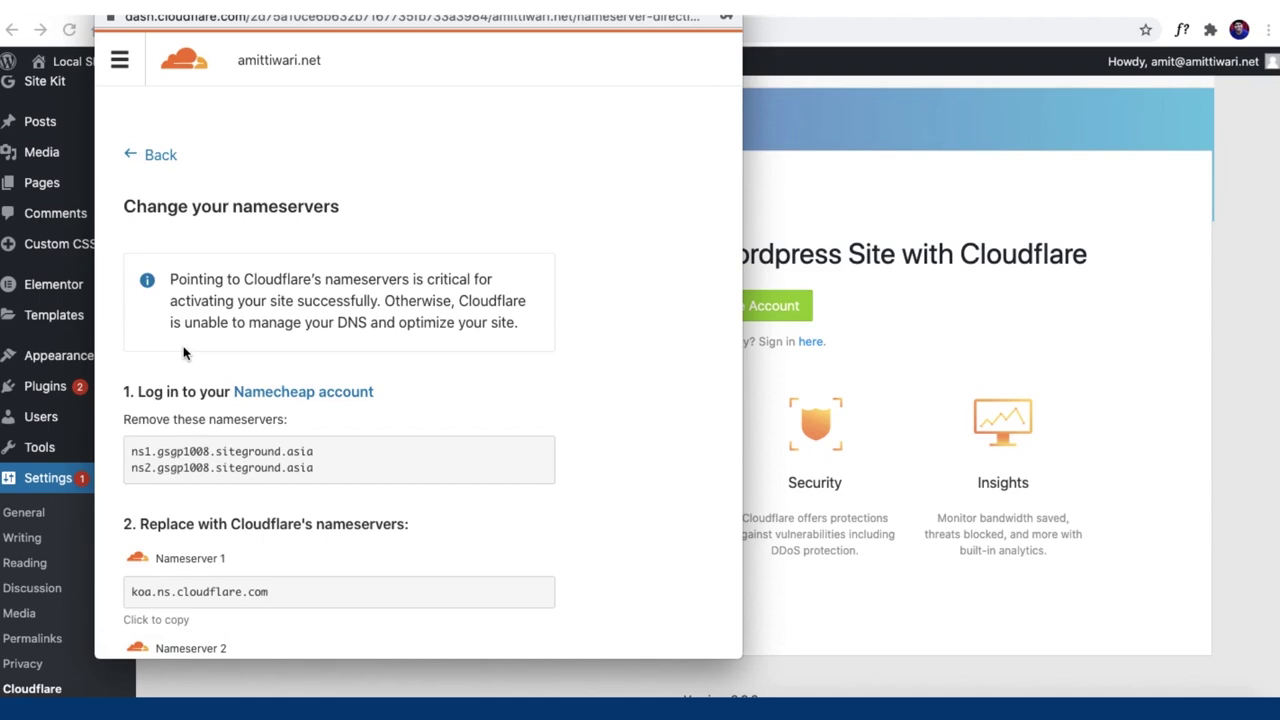
- Review the DNS records and the replacement Cloudflare nameservers, and have Cloudflare check the nameservers
scroll(183, 352, "down", 5)
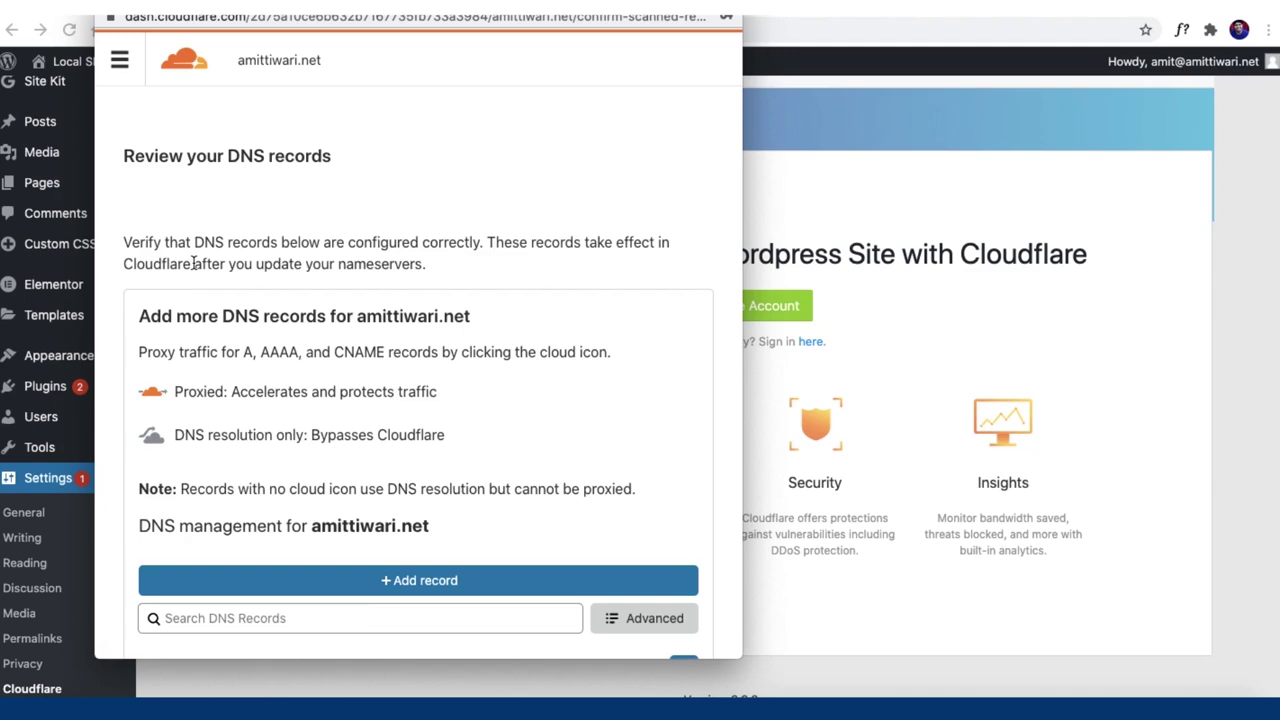
scroll(193, 263, "down", 5)
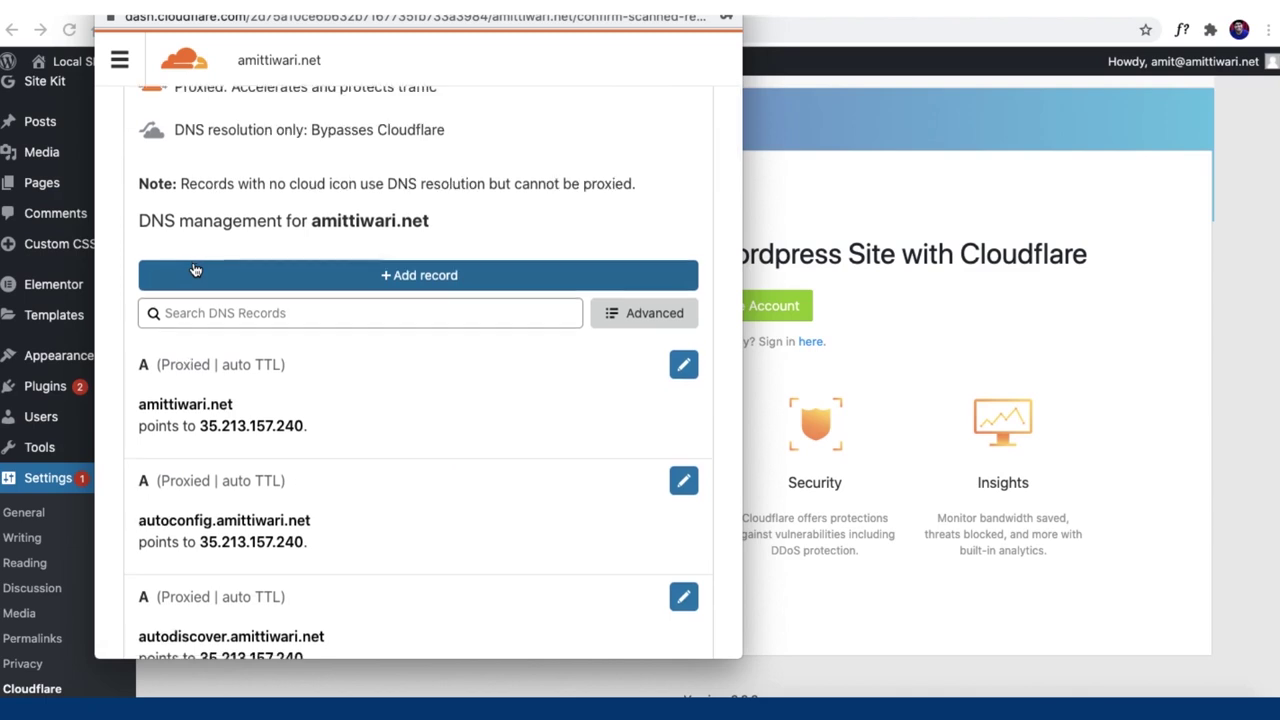
scroll(195, 270, "down", 3)
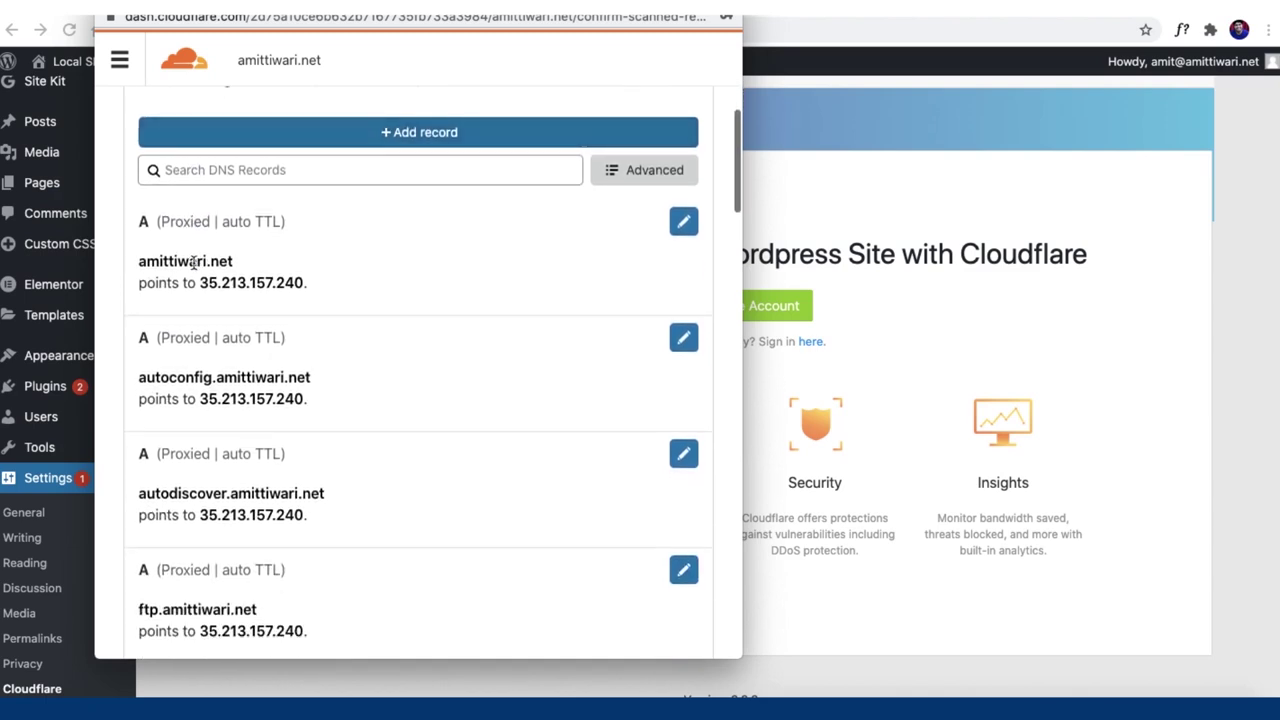
scroll(194, 266, "down", 1)
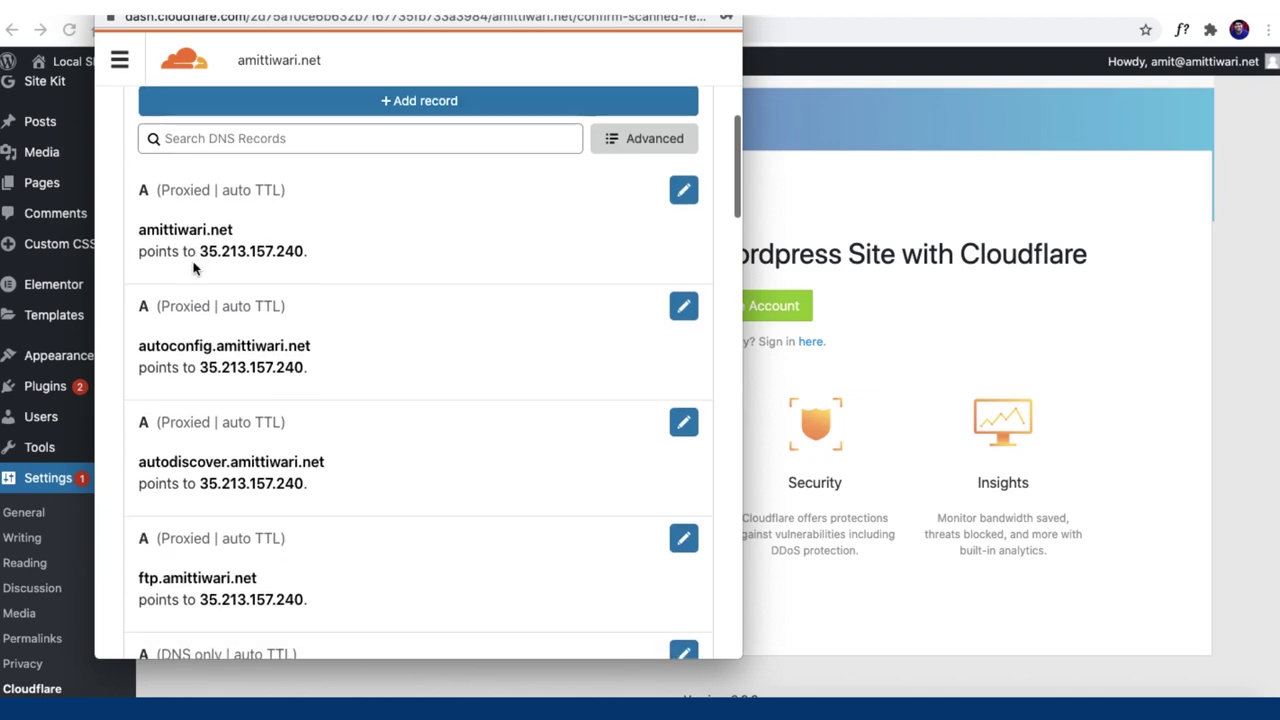
scroll(195, 268, "down", 1)
scroll(195, 268, "down", 1)
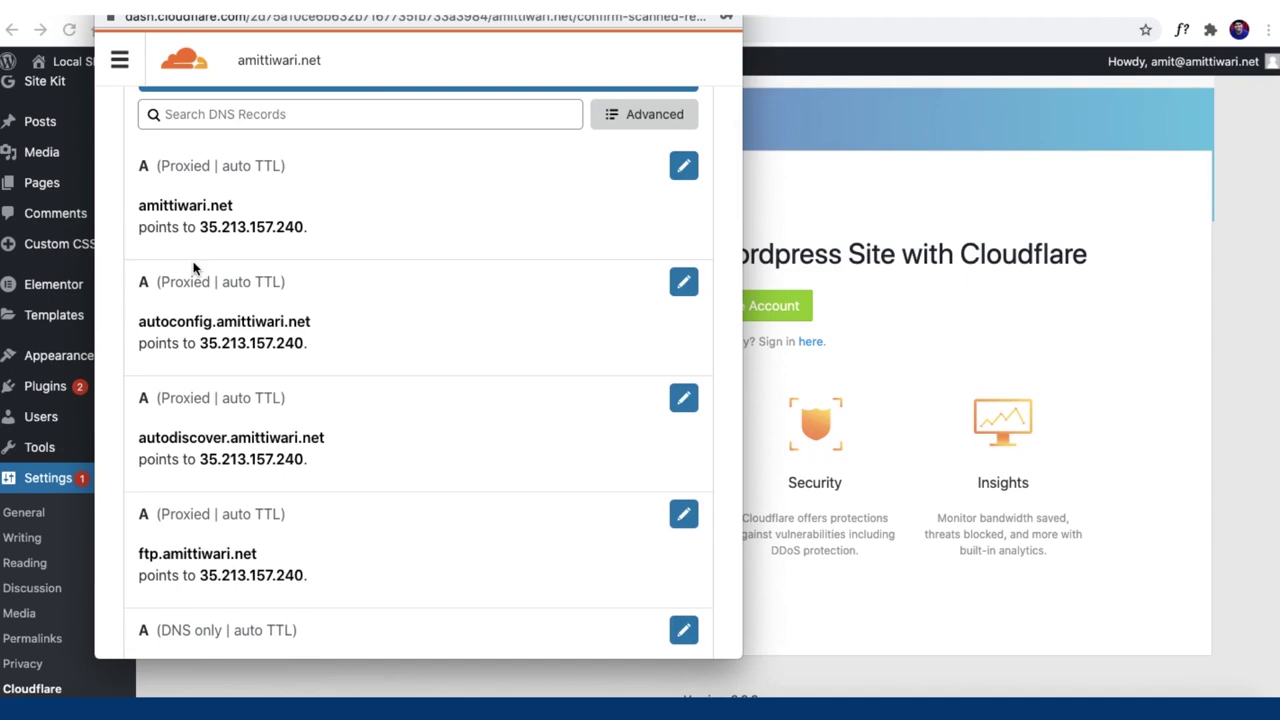
scroll(195, 268, "down", 3)
scroll(195, 268, "down", 10)
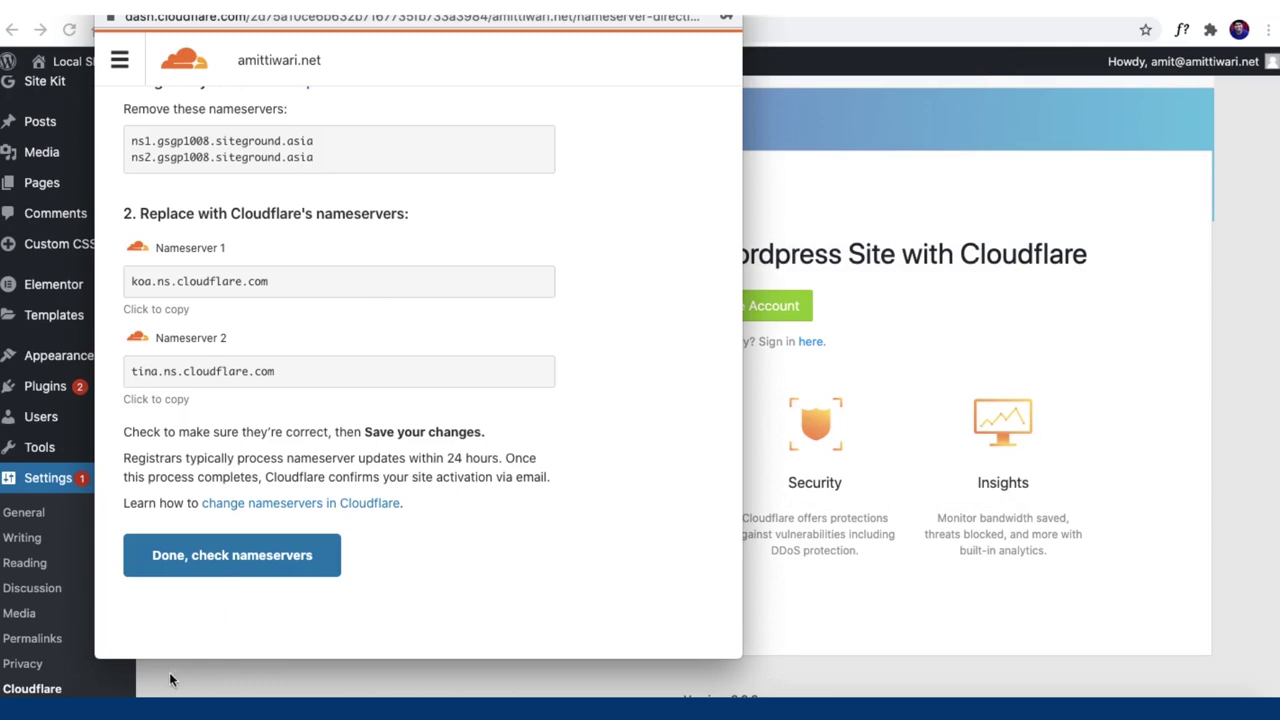
left_click(266, 558)
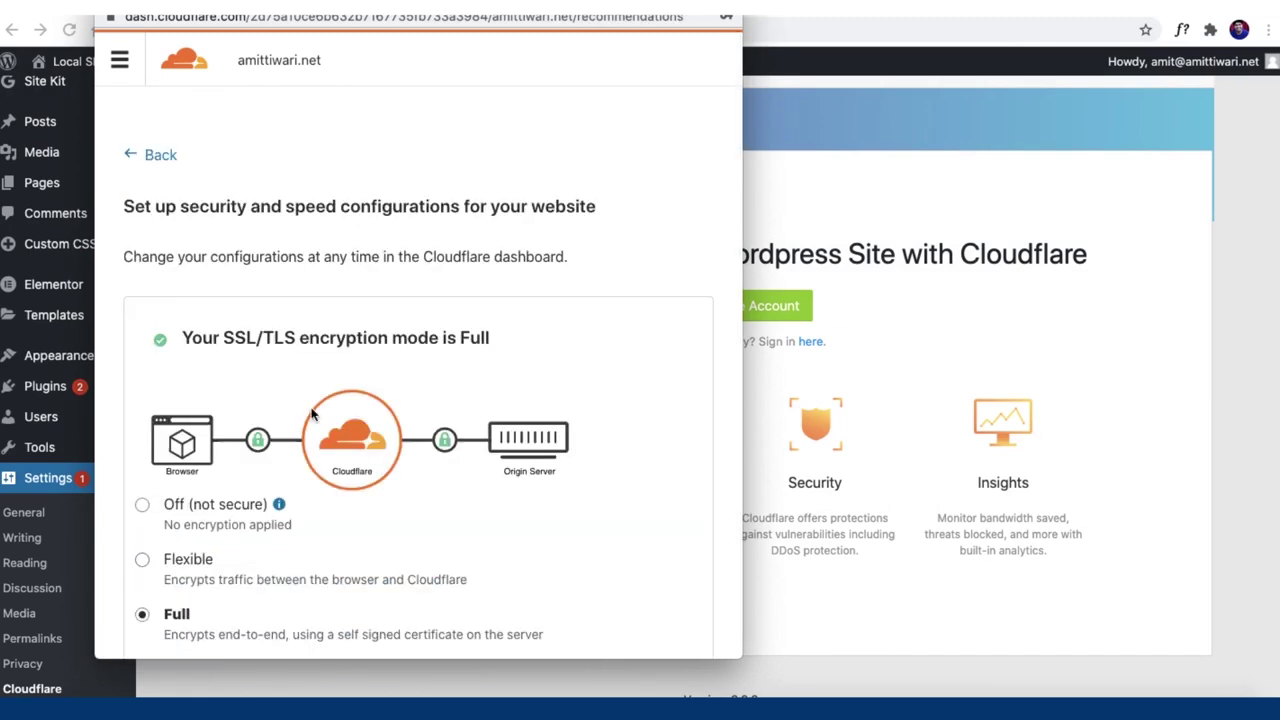
- Review the SSL/TLS encryption mode and turn on Always Use HTTPS for the site
scroll(500, 287, "down", 3)
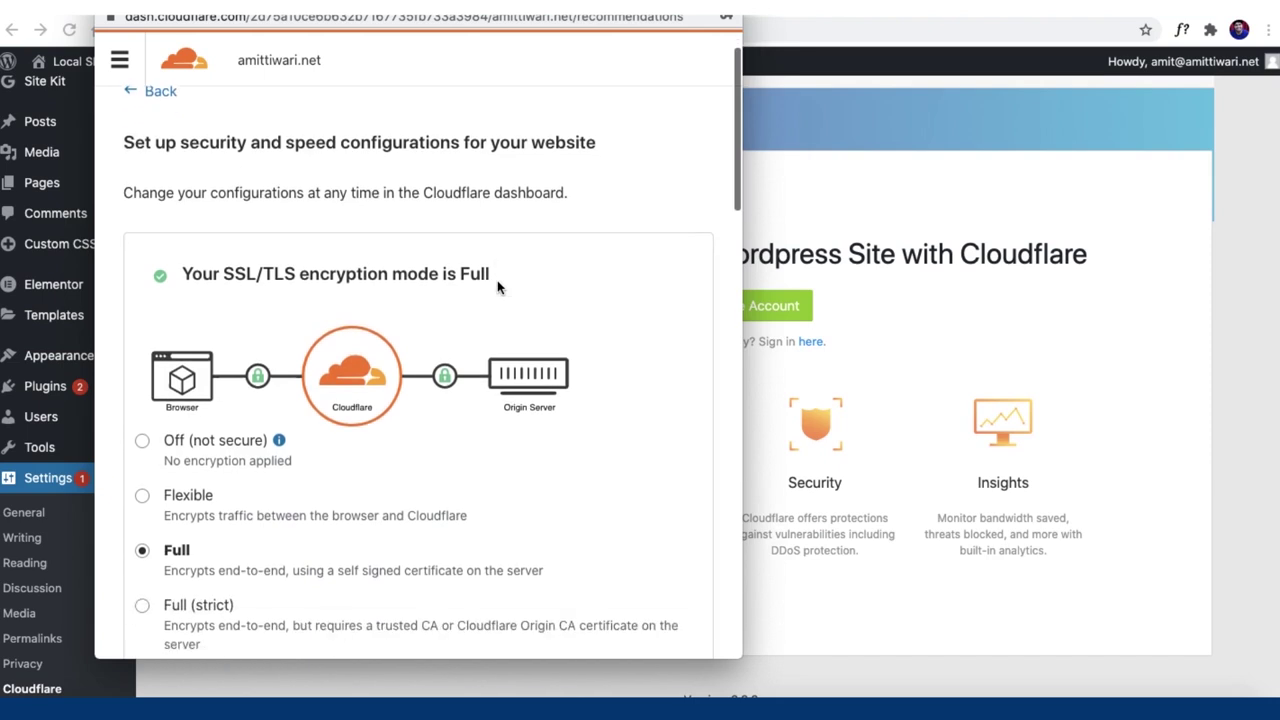
scroll(498, 287, "down", 10)
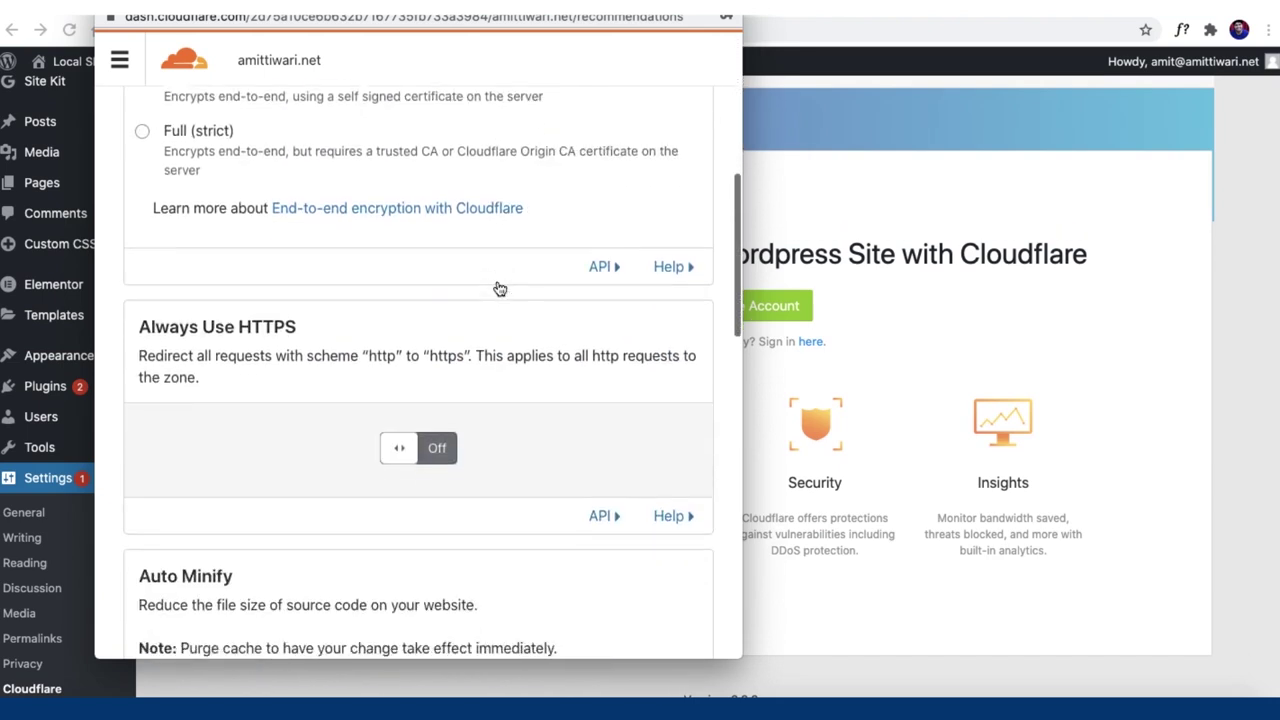
scroll(500, 289, "down", 1)
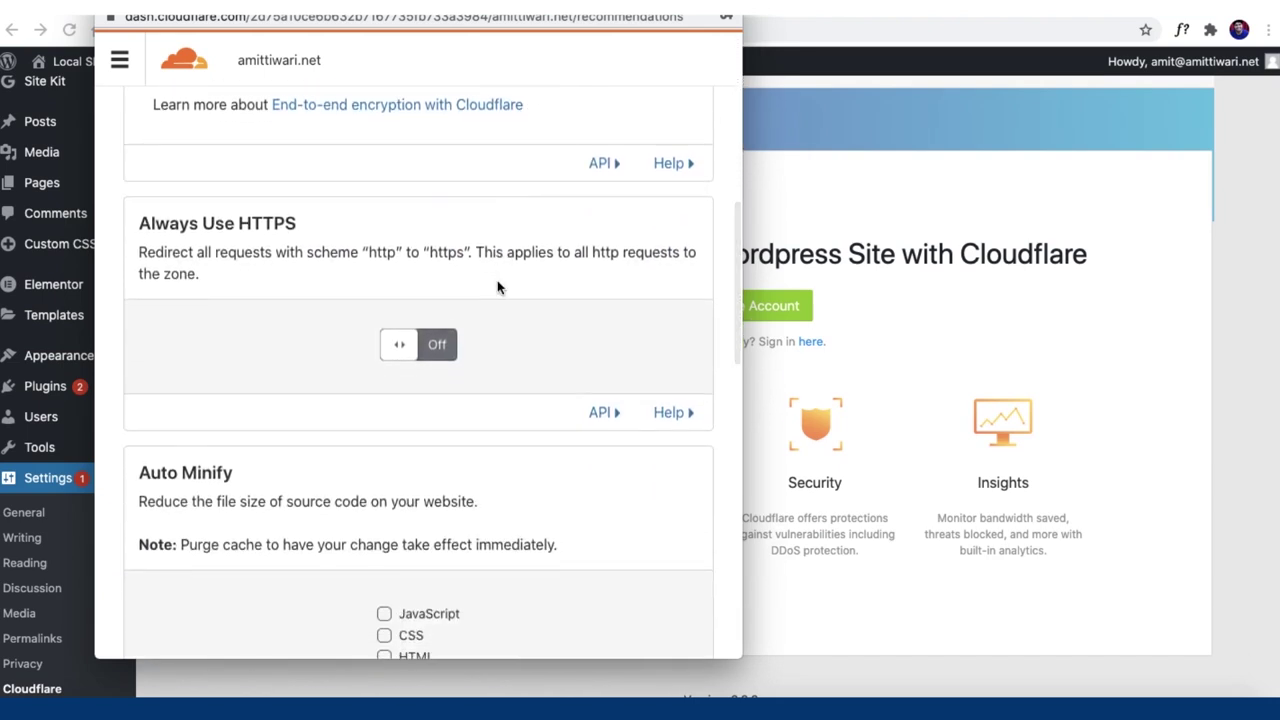
left_click(437, 344)
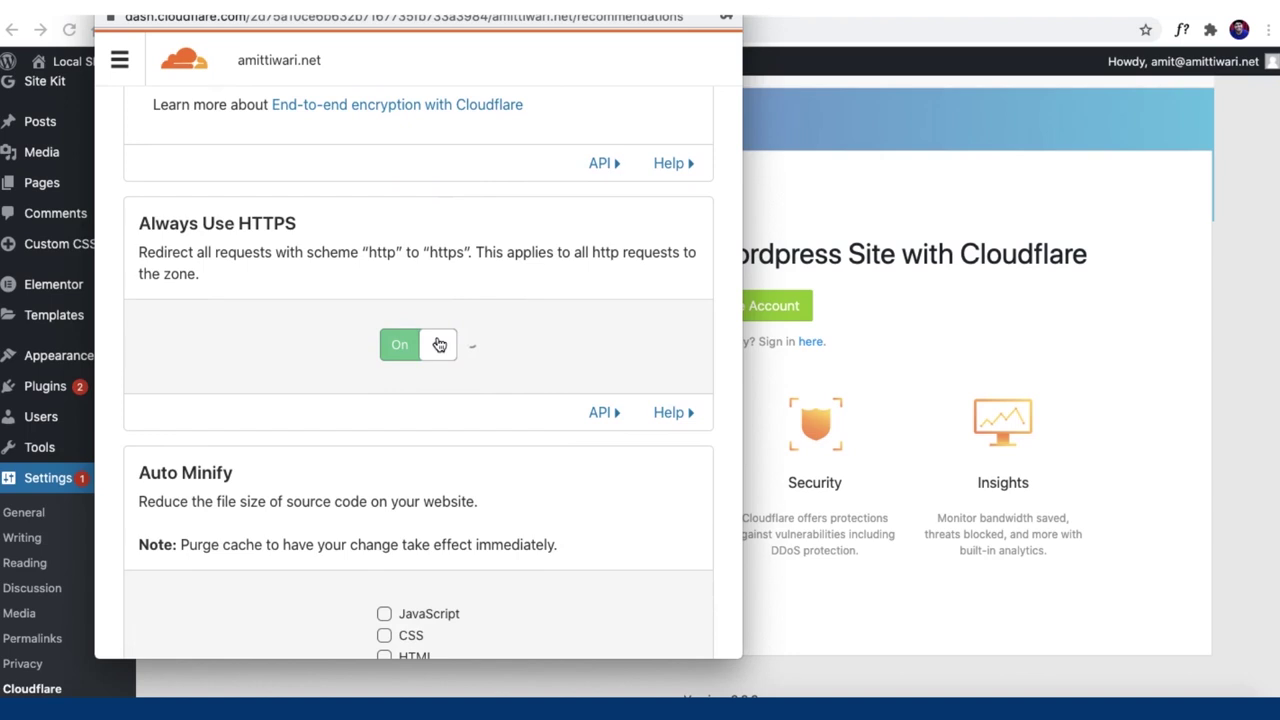
- Enable Auto Minify for JavaScript, CSS and HTML
scroll(500, 357, "down", 5)
left_click(403, 405)
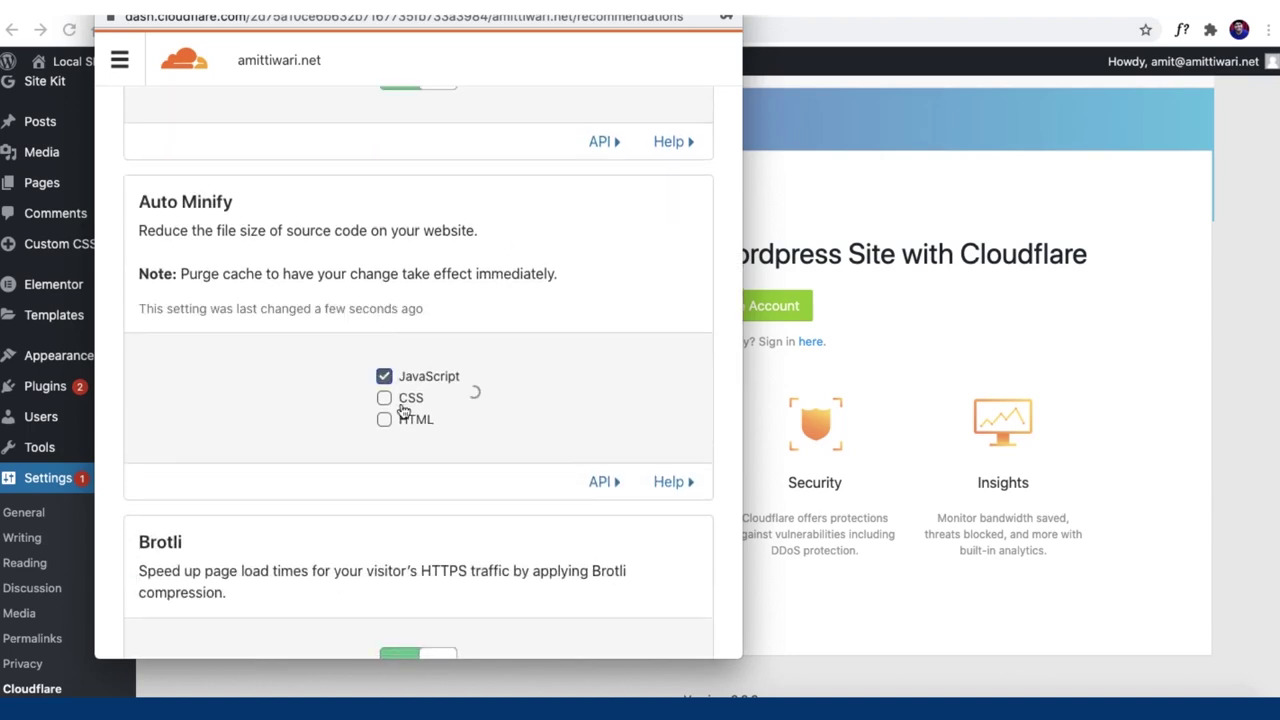
left_click(414, 422)
left_click(416, 387)
left_click(409, 402)
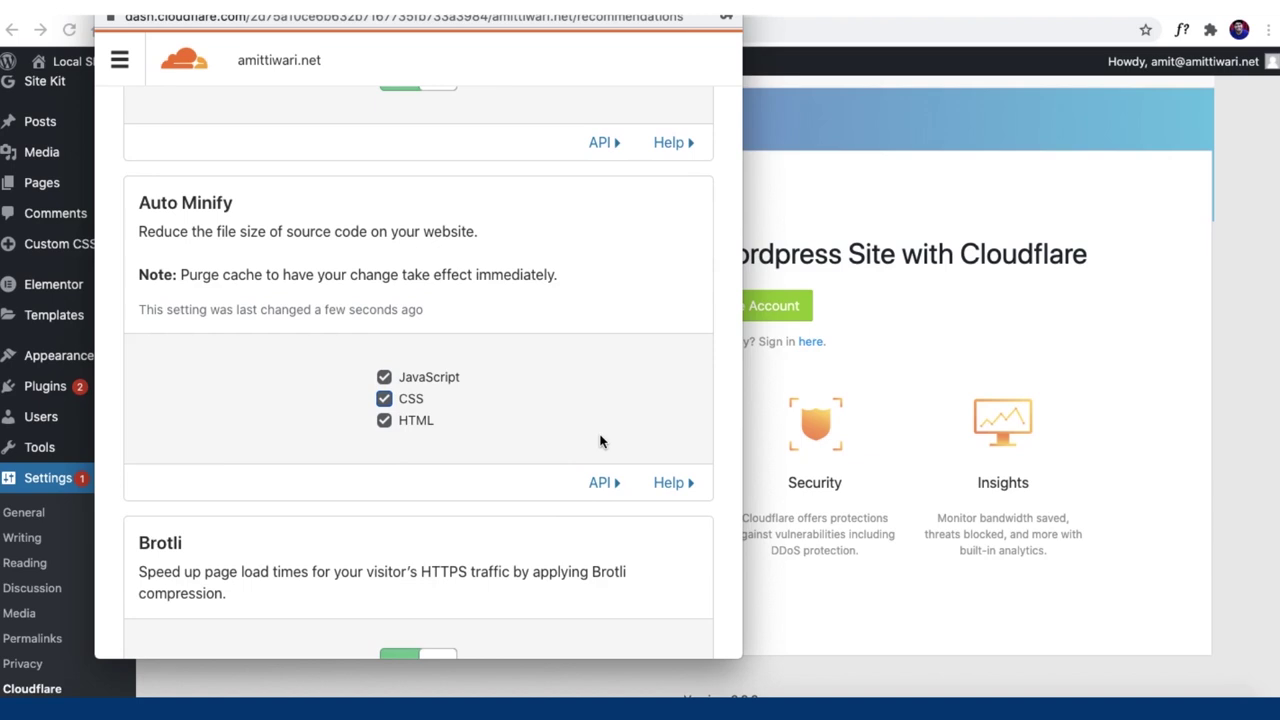
- Check the Brotli compression setting and finish the security and speed configuration
scroll(600, 441, "down", 5)
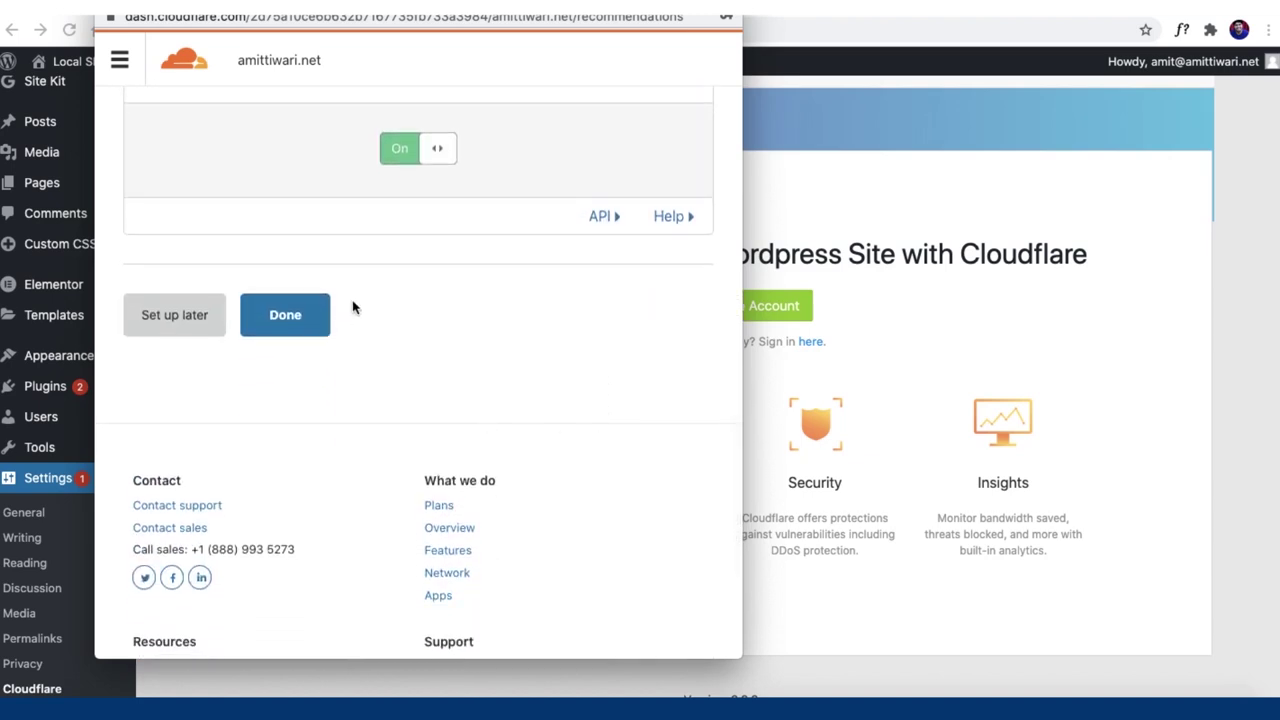
scroll(357, 305, "up", 2)
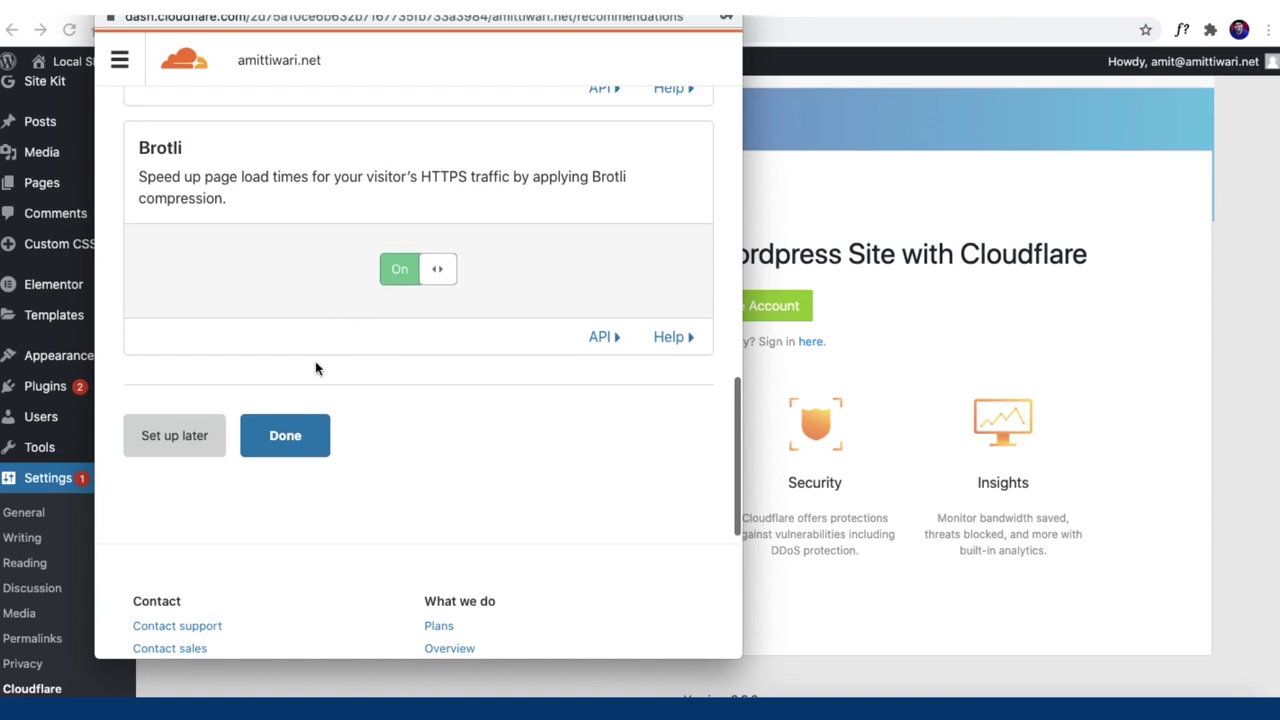
left_click(296, 450)
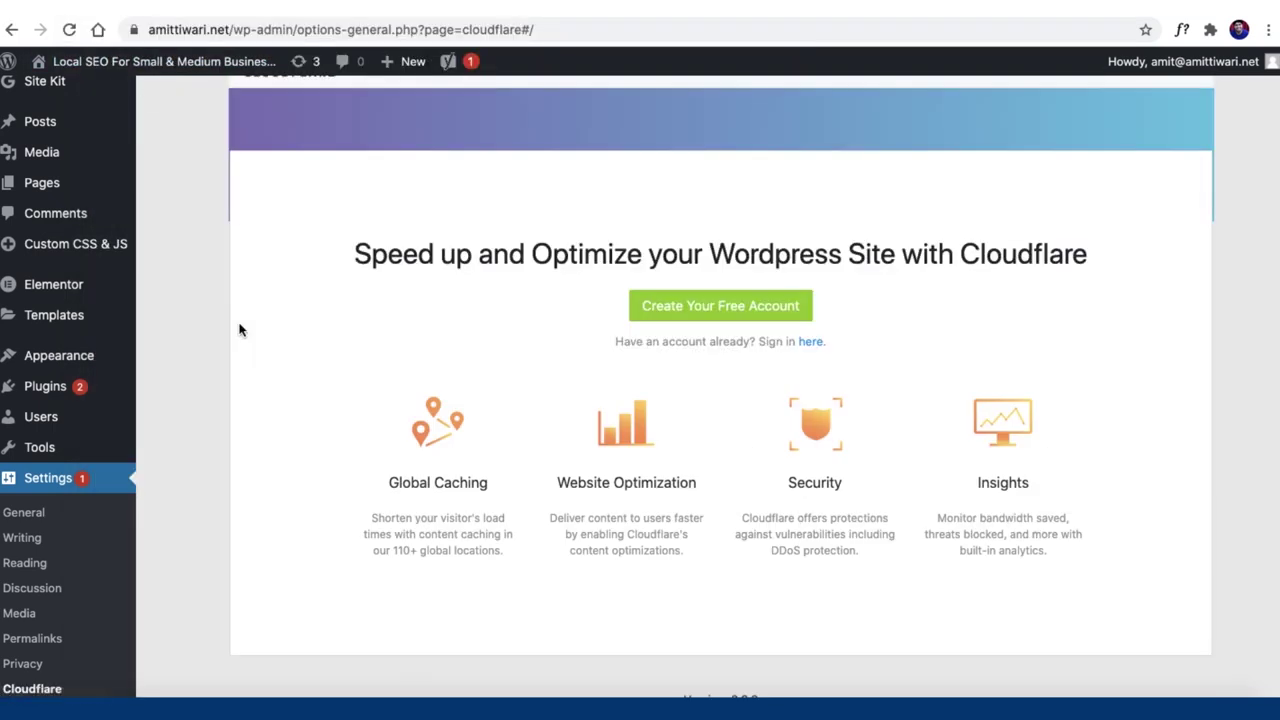
- Open the plugin's API credentials form for an existing account and go to the Cloudflare dashboard at cloudflare.com in a new browser tab
left_click(811, 341)
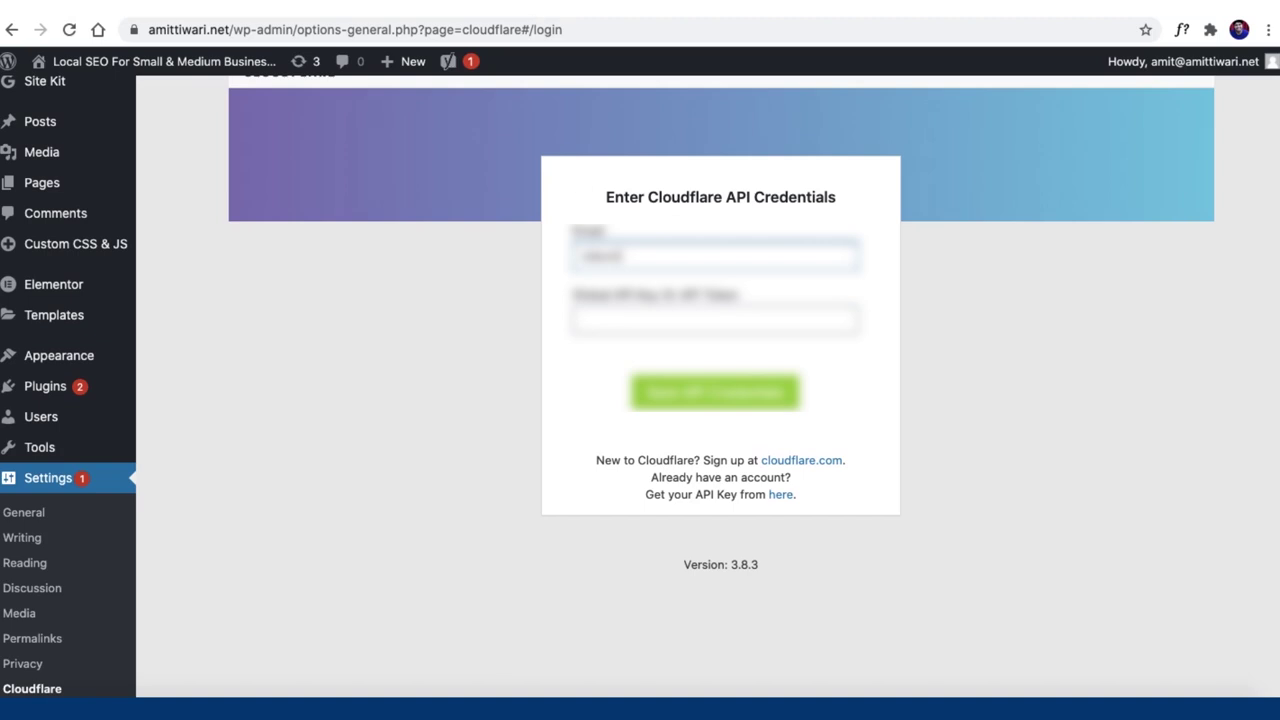
key("ctrl+t")
type("cloudflare.com")
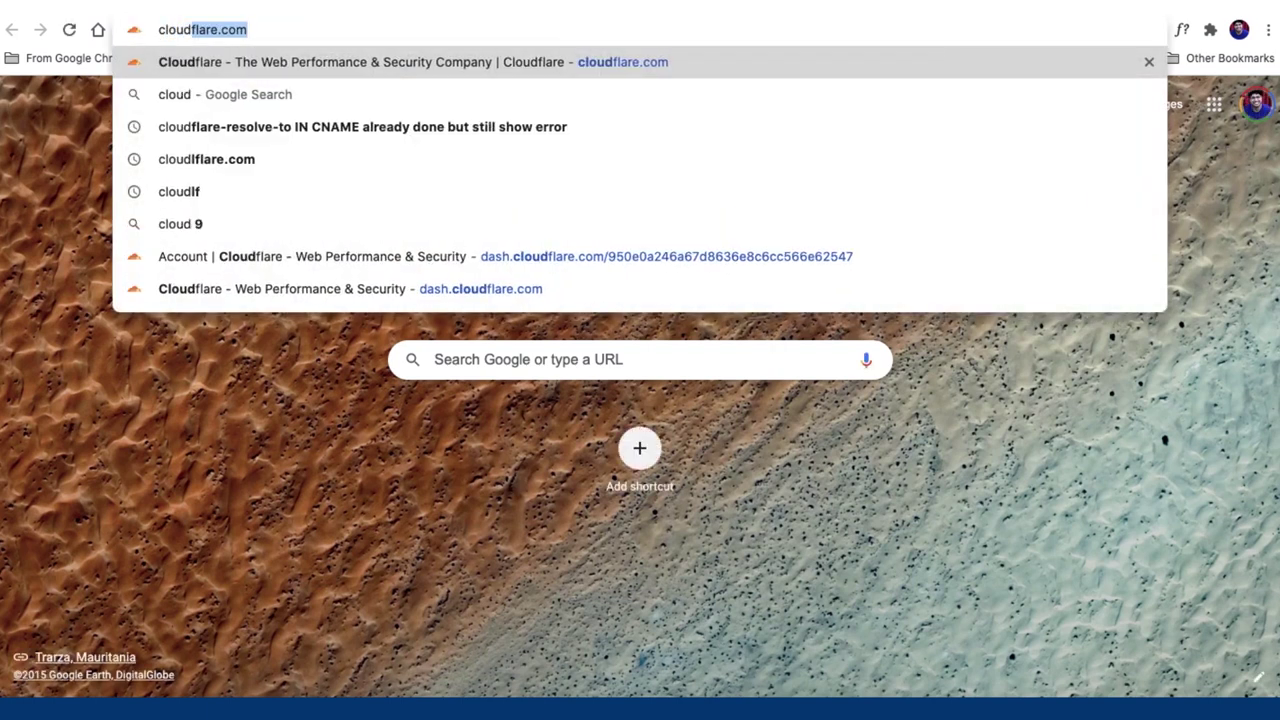
key("Return")
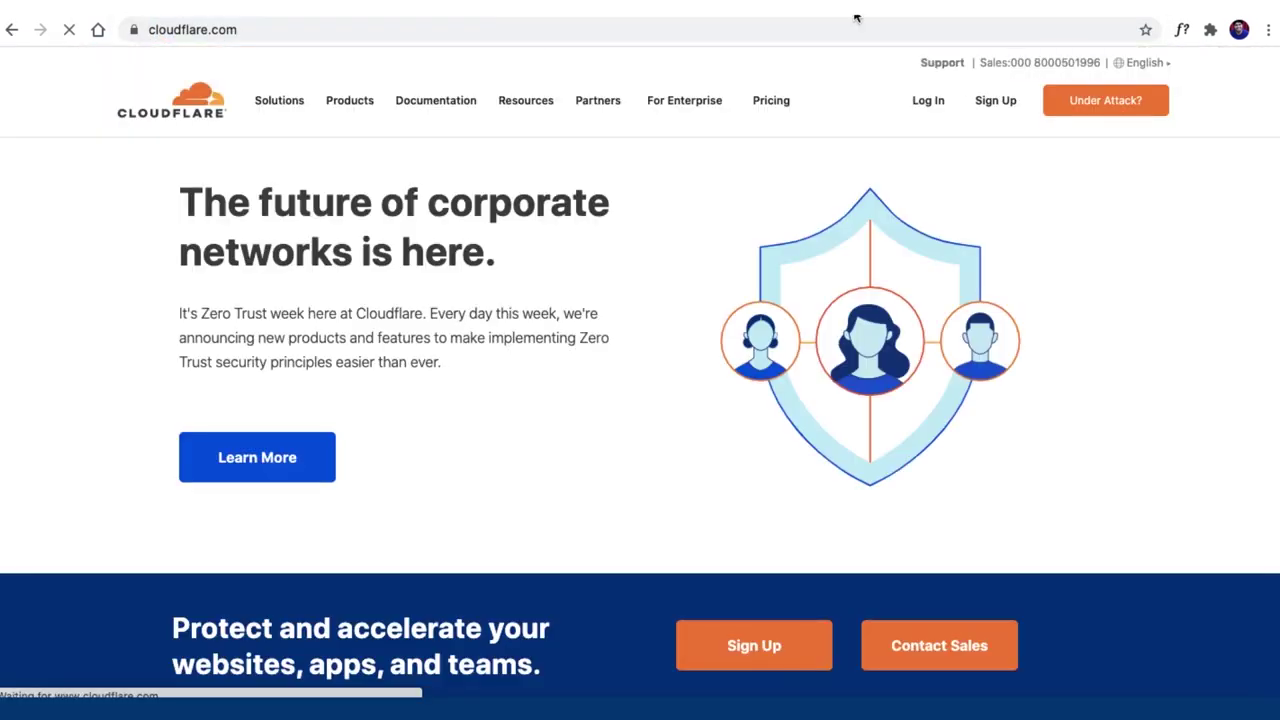
left_click(928, 102)
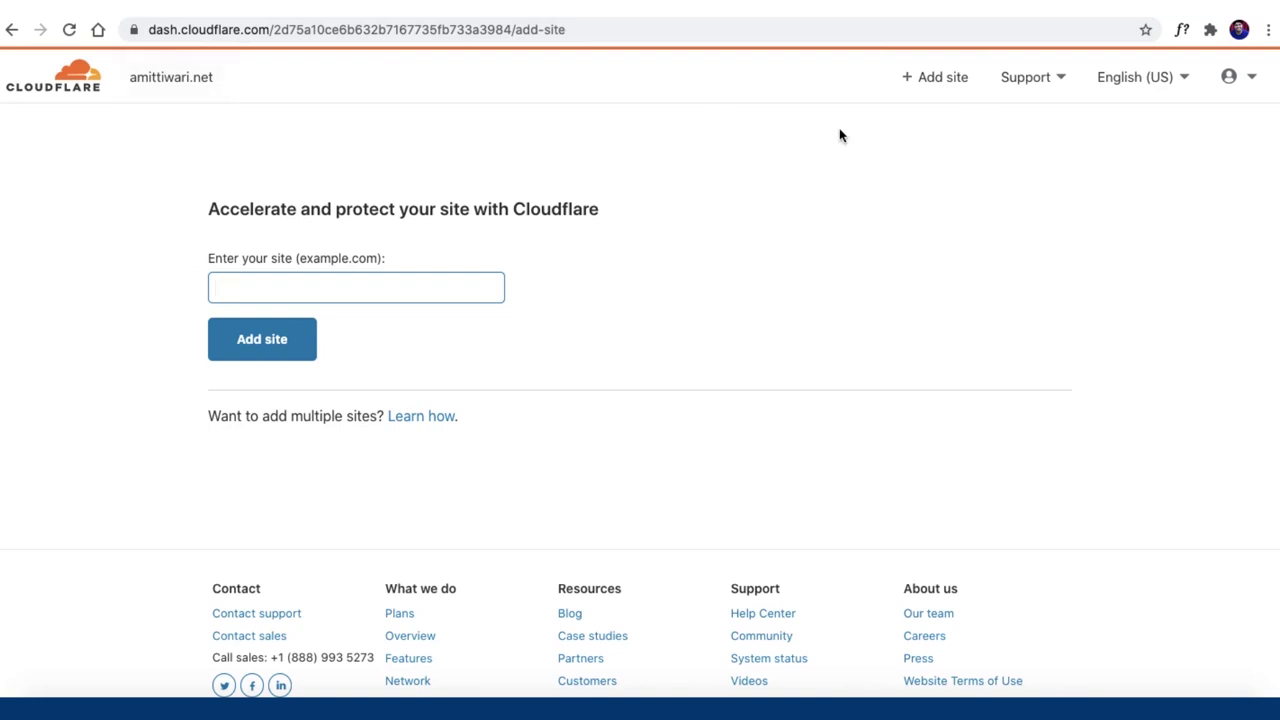
- Open the site's overview in the Cloudflare dashboard and follow its link for getting an API token
left_click(867, 207)
left_click(160, 88)
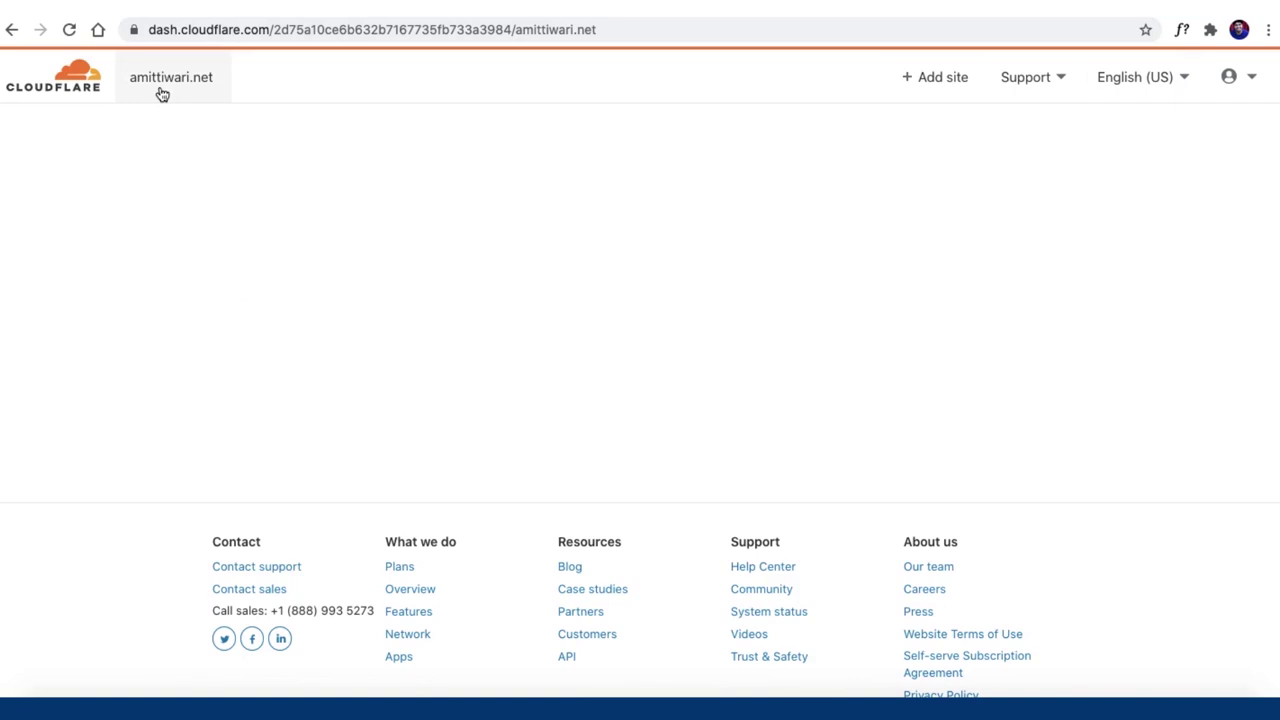
scroll(483, 318, "down", 2)
scroll(483, 318, "down", 5)
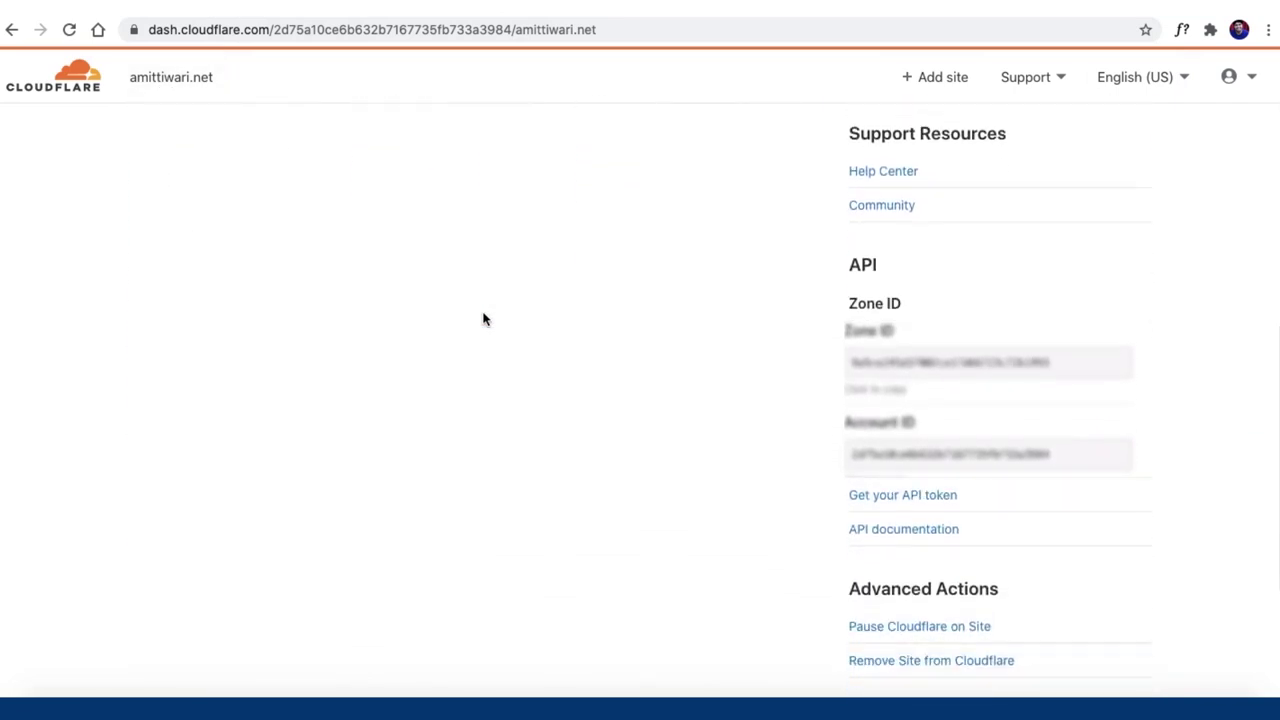
scroll(483, 318, "down", 2)
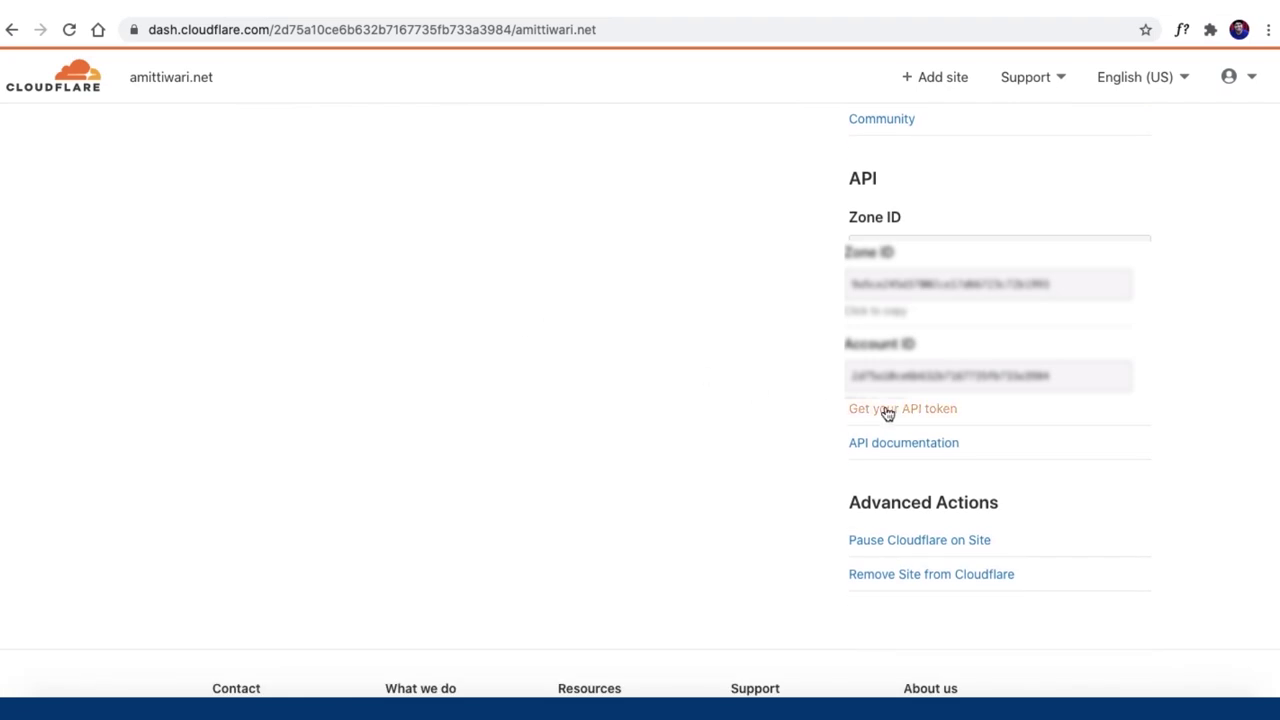
left_click(879, 410)
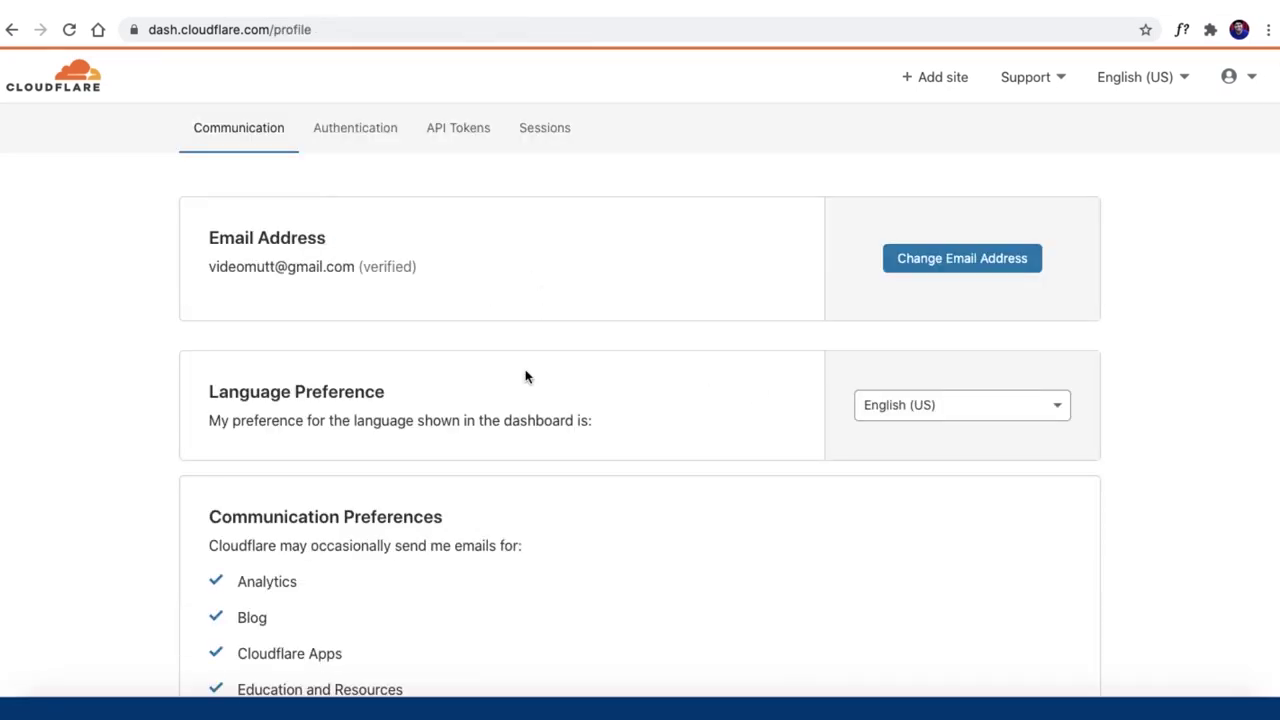
- Reveal the Global API Key in the profile's API token settings by entering the account password, and copy the key
left_click(460, 131)
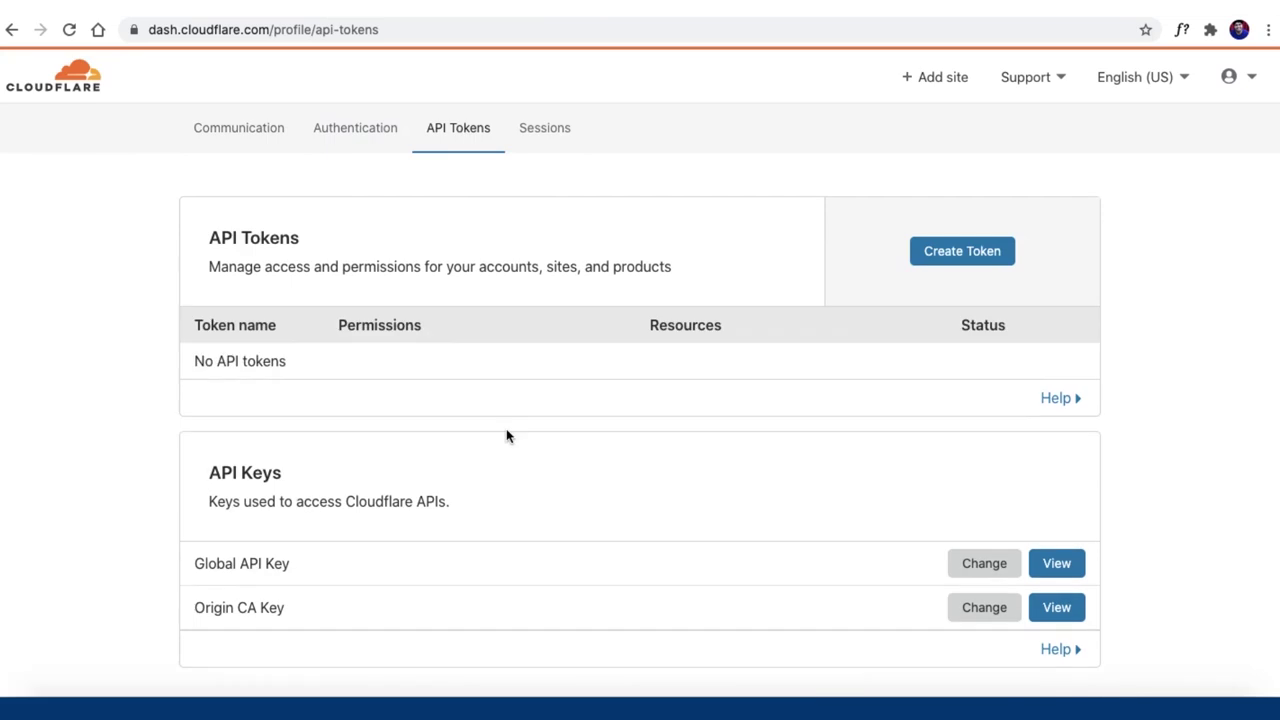
scroll(506, 435, "down", 1)
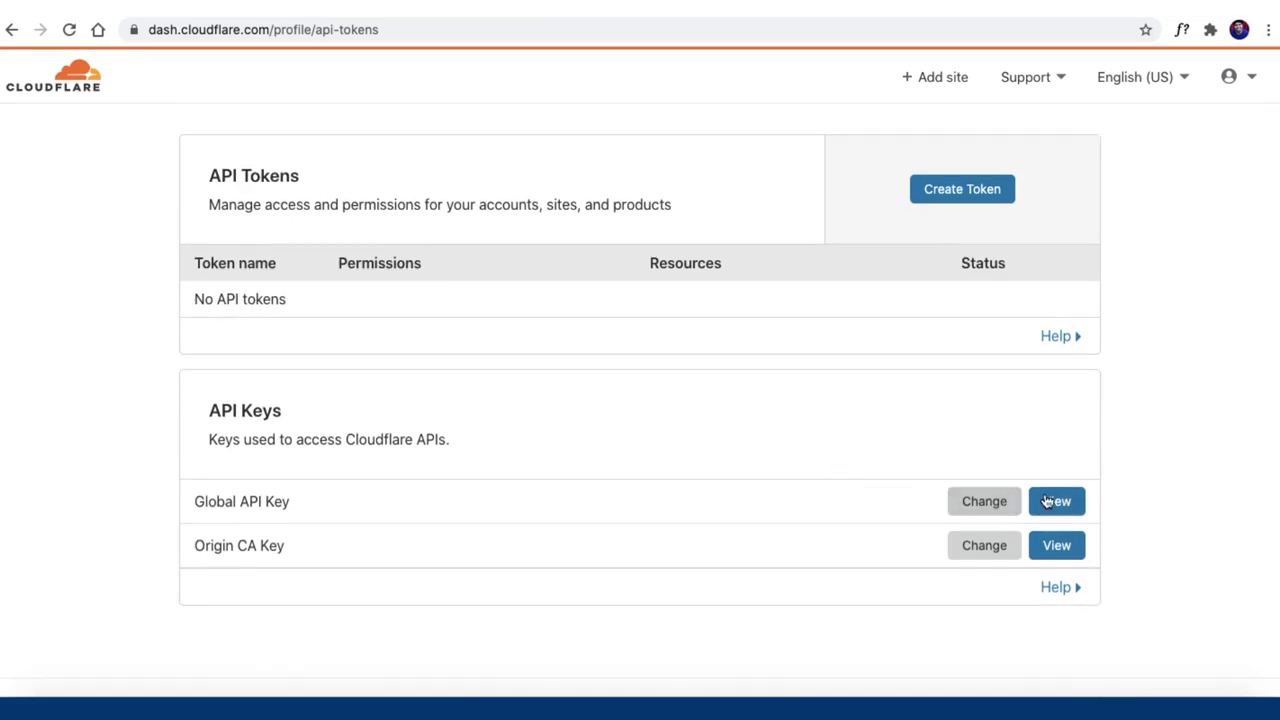
left_click(1062, 502)
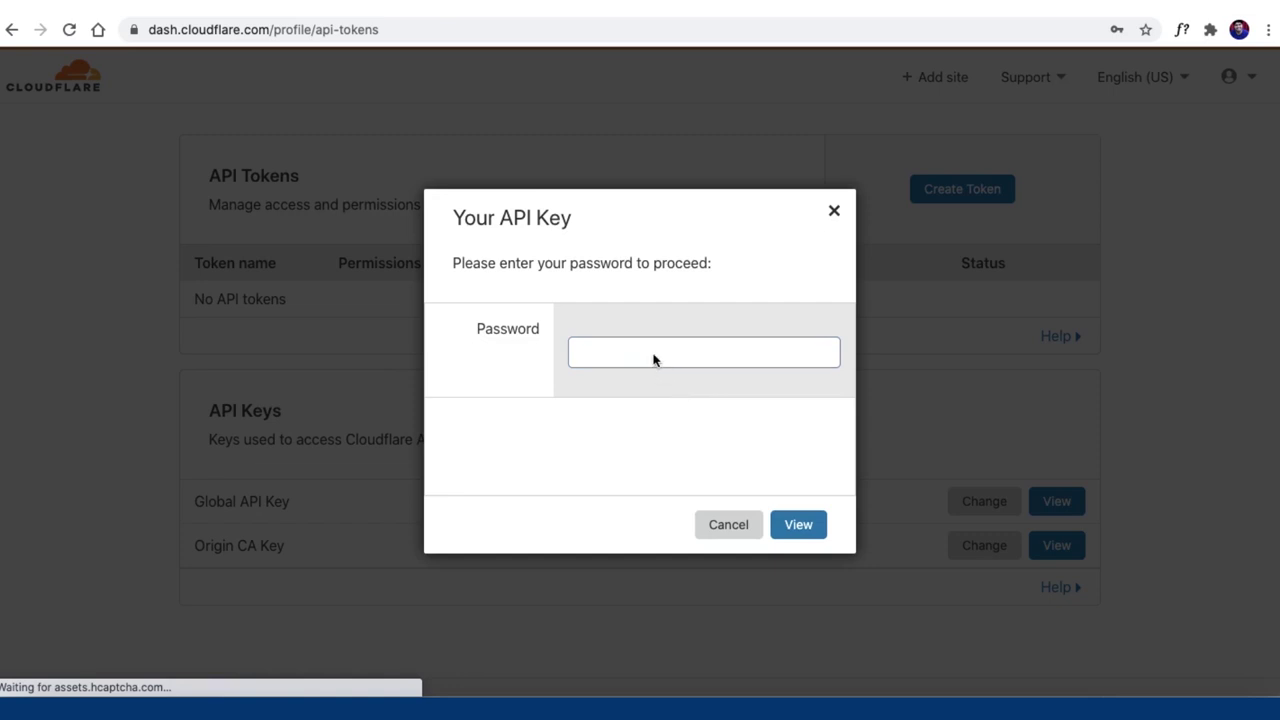
left_click(804, 522)
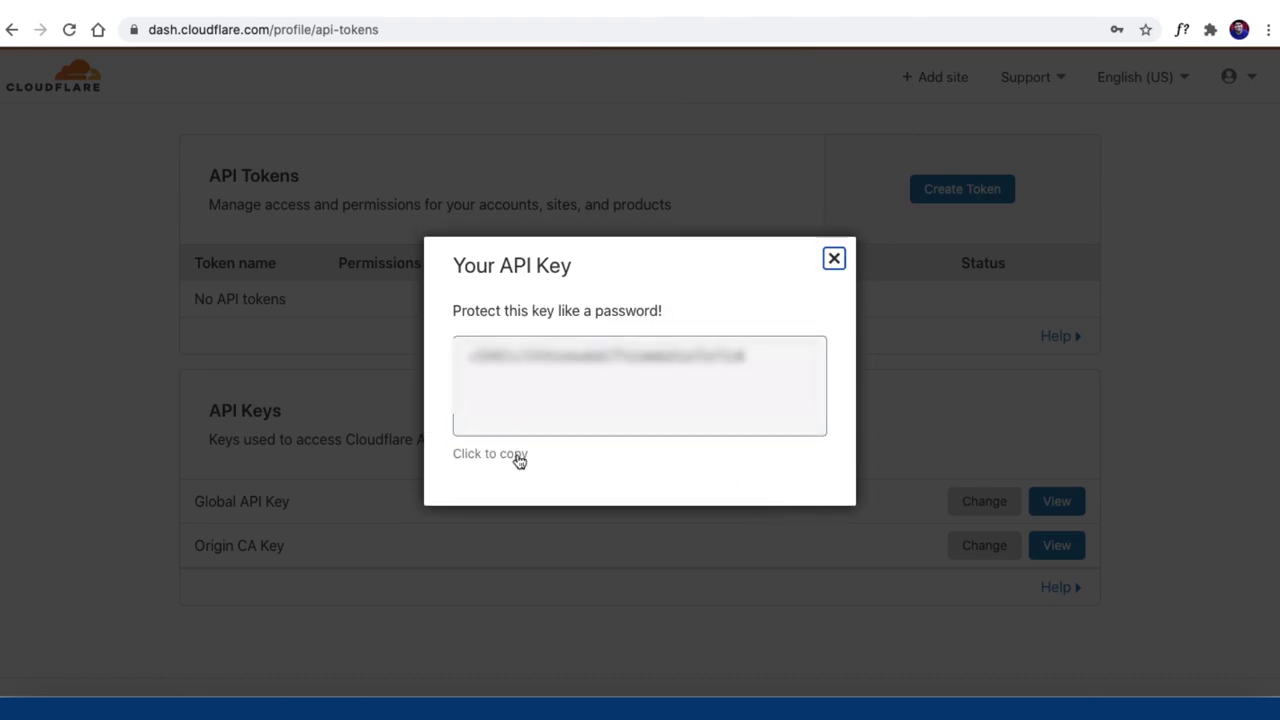
left_click(519, 459)
left_click(834, 261)
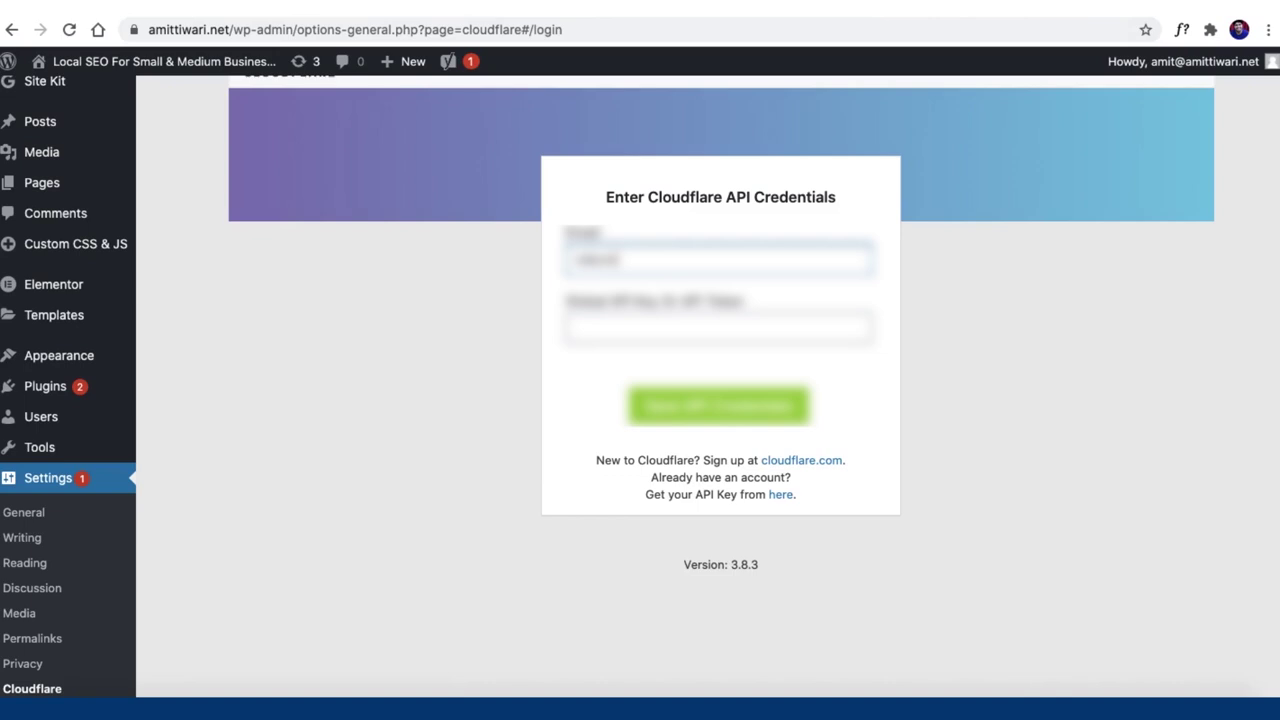
- Save the account email and Global API Key in the WordPress Cloudflare plugin and apply the recommended Cloudflare settings for WordPress
key("Return")
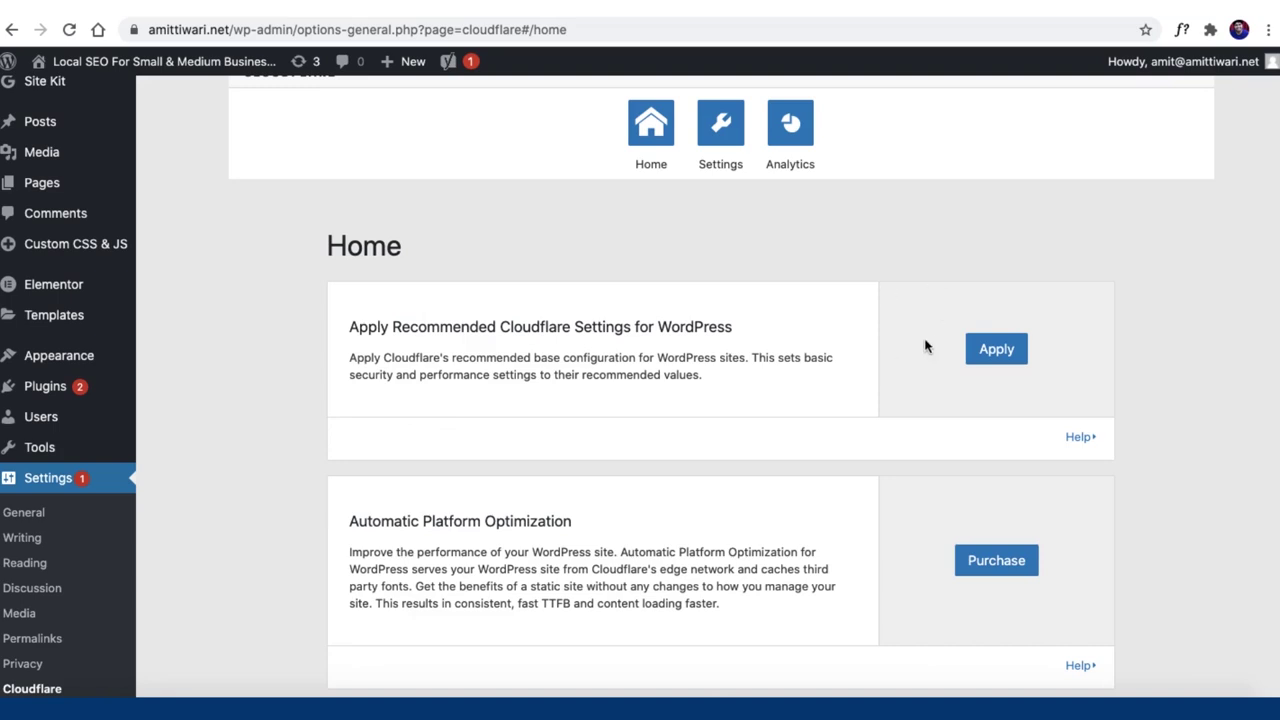
left_click(996, 352)
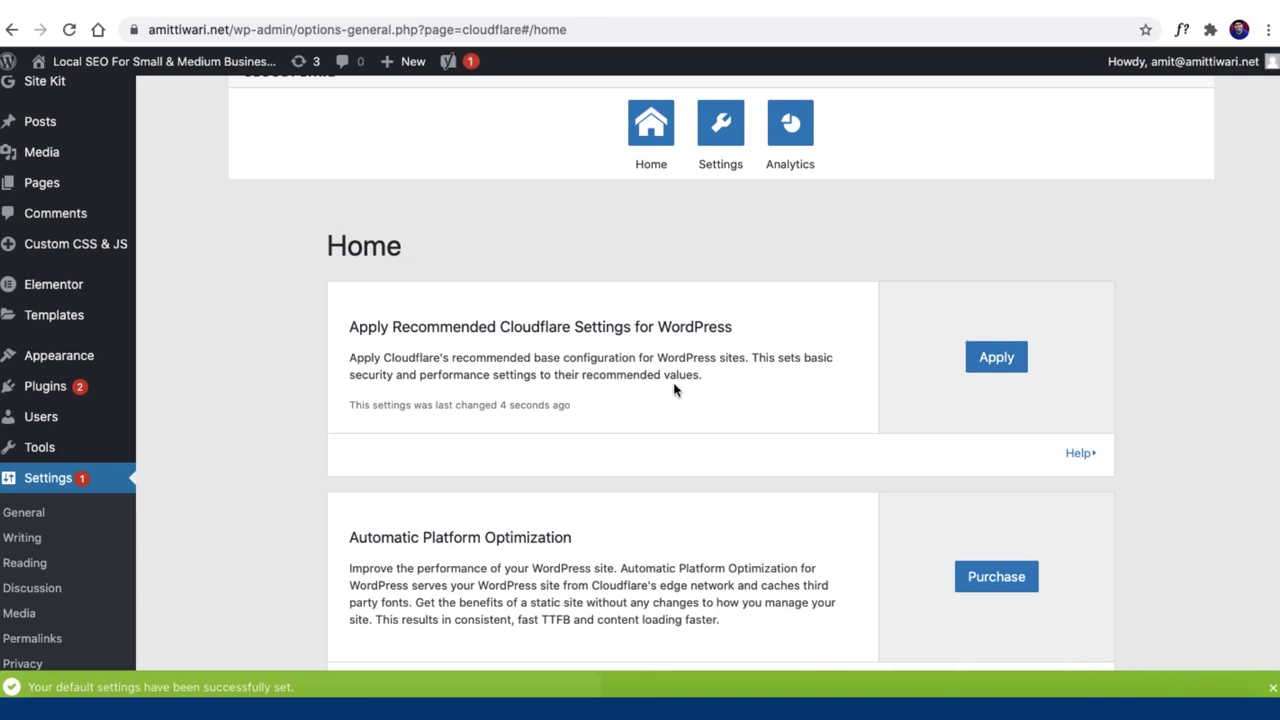
- Start the purchase of Automatic Platform Optimization from the plugin and add PayPal as the payment method
scroll(668, 390, "down", 5)
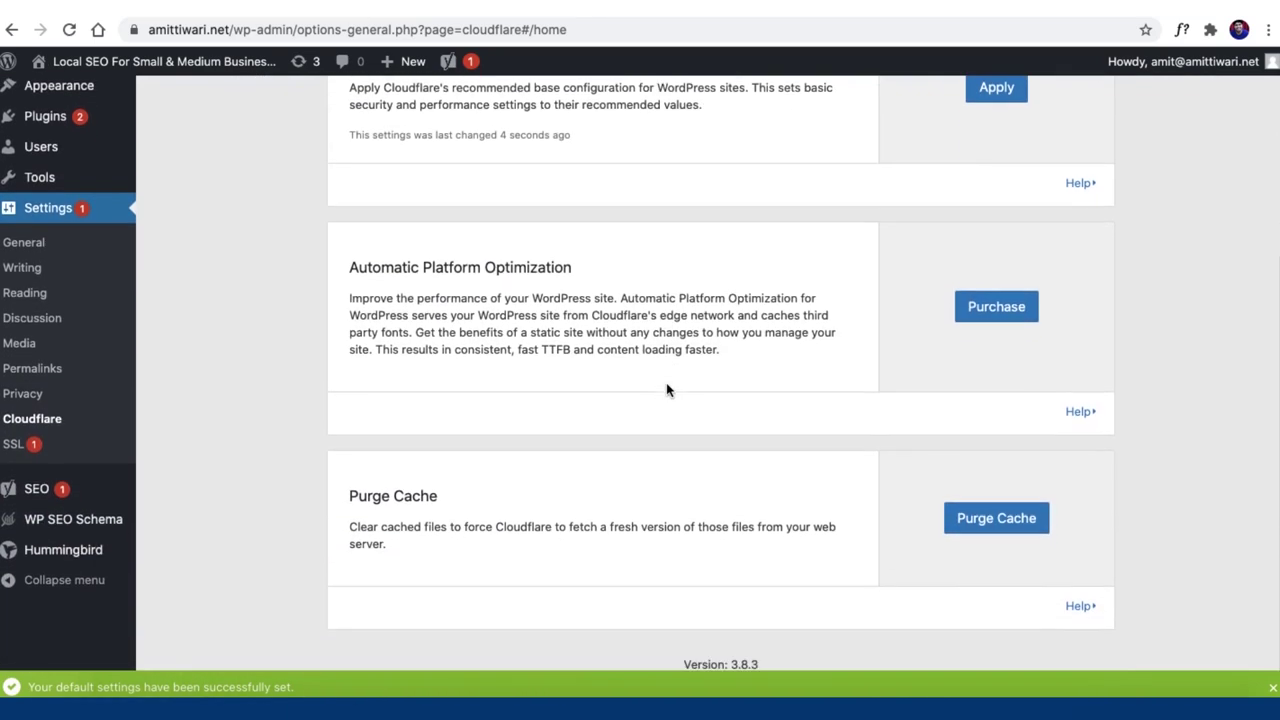
scroll(668, 390, "down", 1)
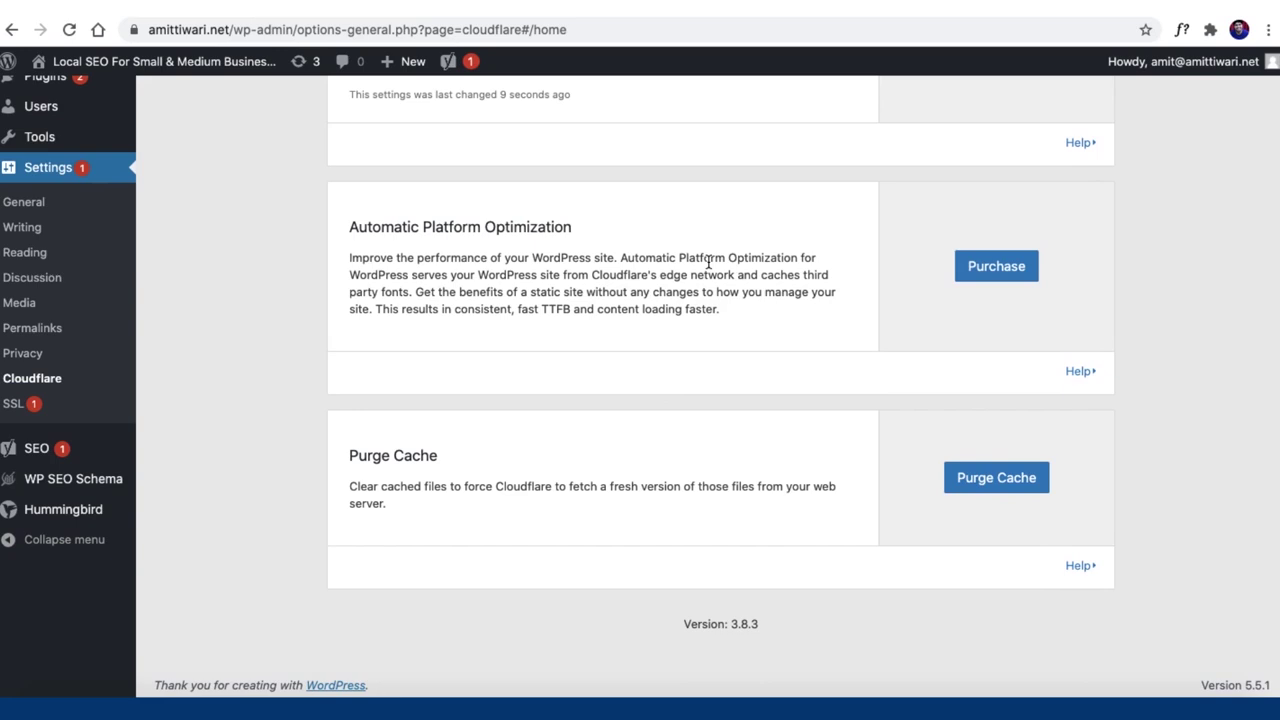
left_click(445, 22)
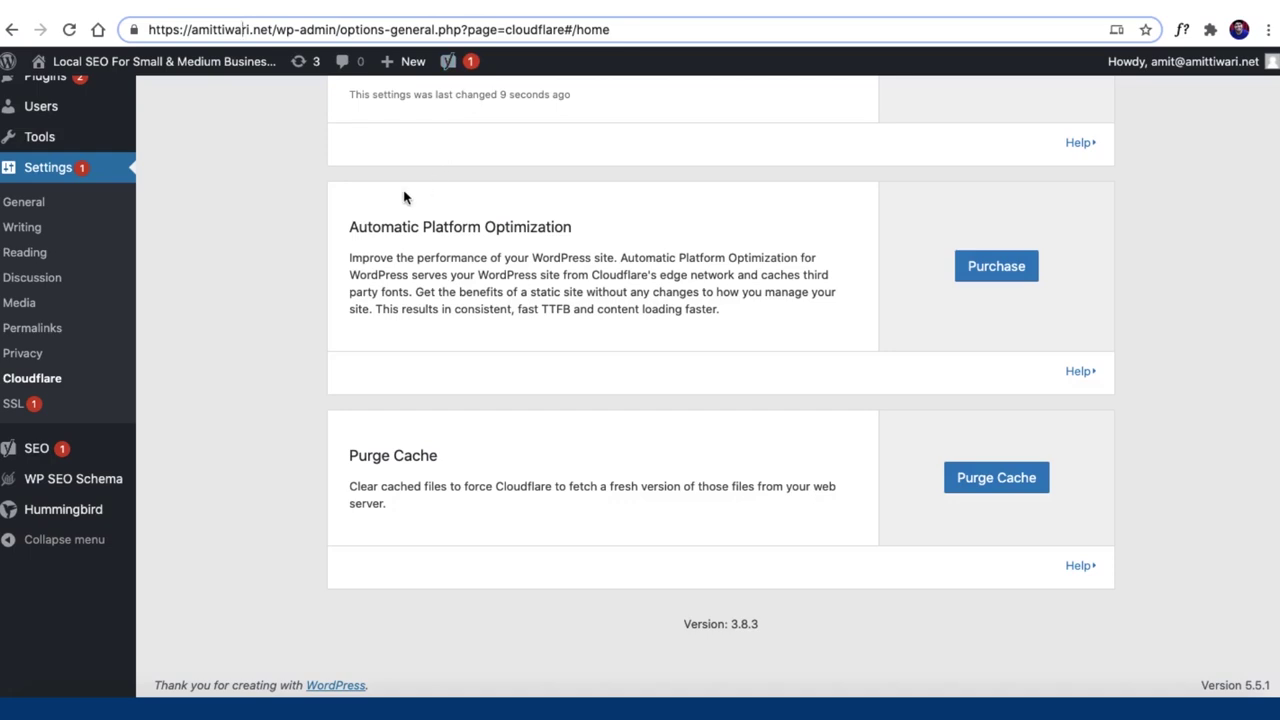
scroll(404, 197, "up", 2)
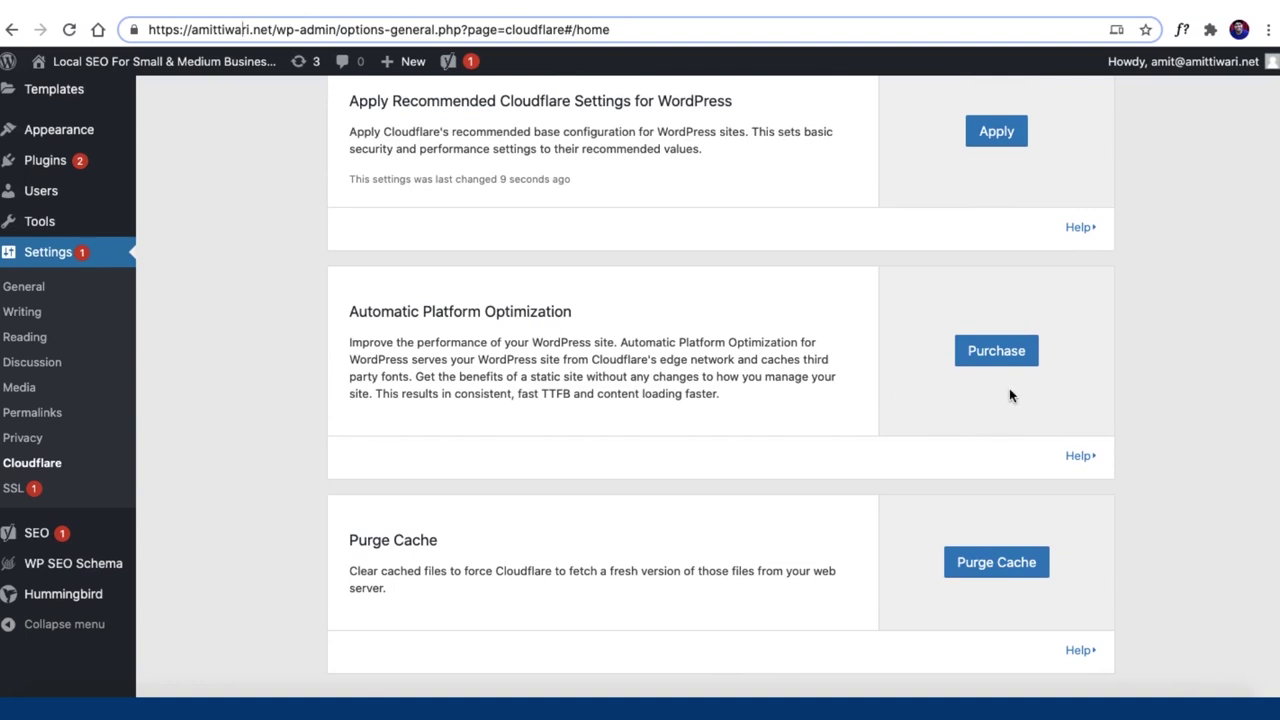
left_click(998, 358)
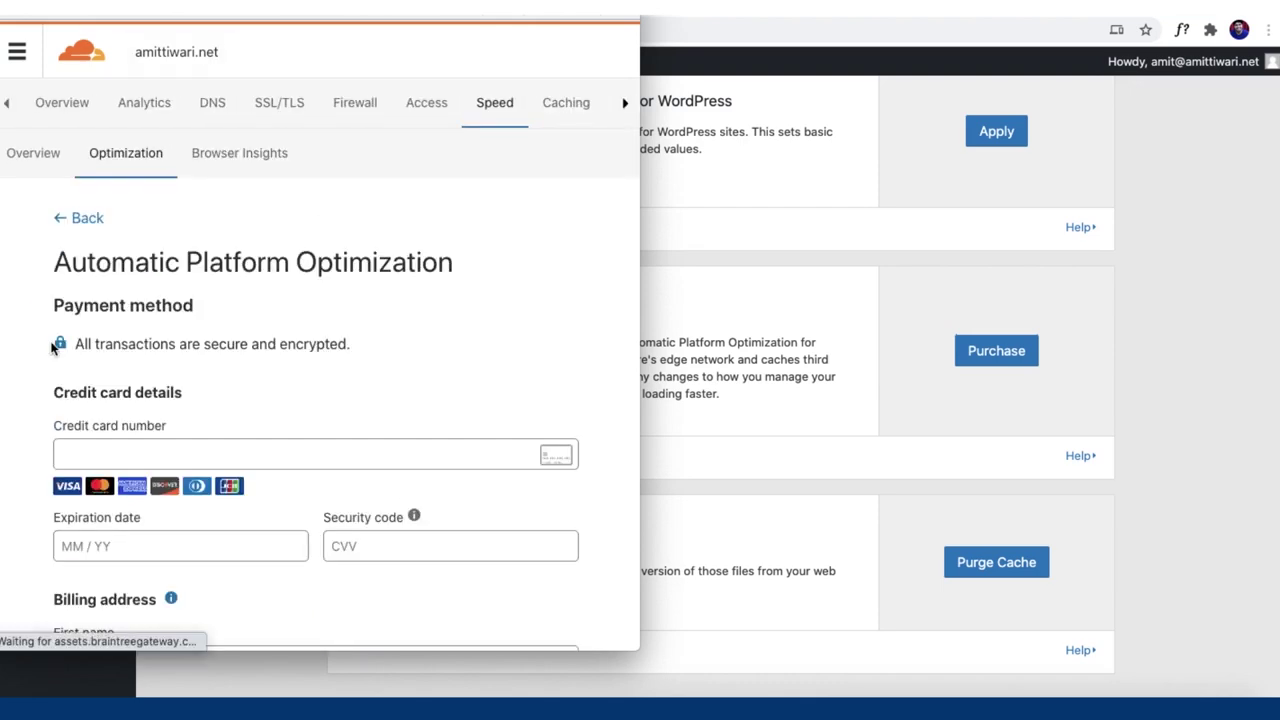
scroll(34, 406, "down", 3)
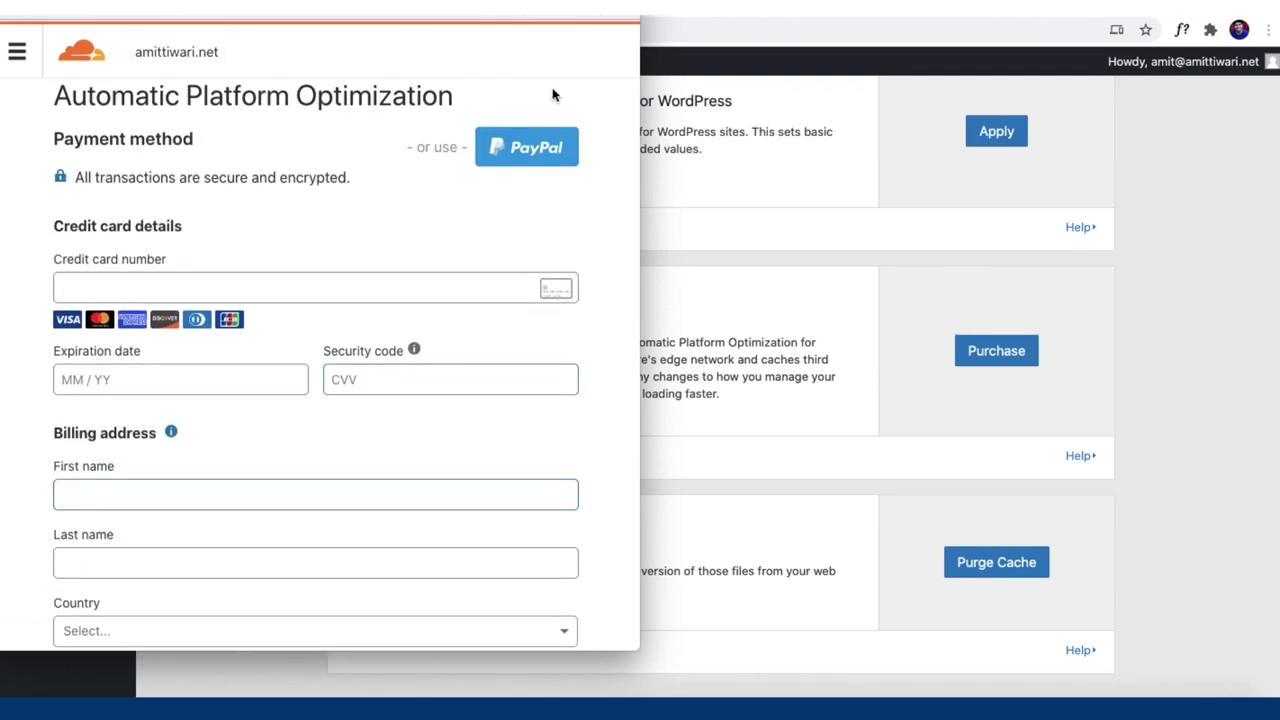
left_click(551, 146)
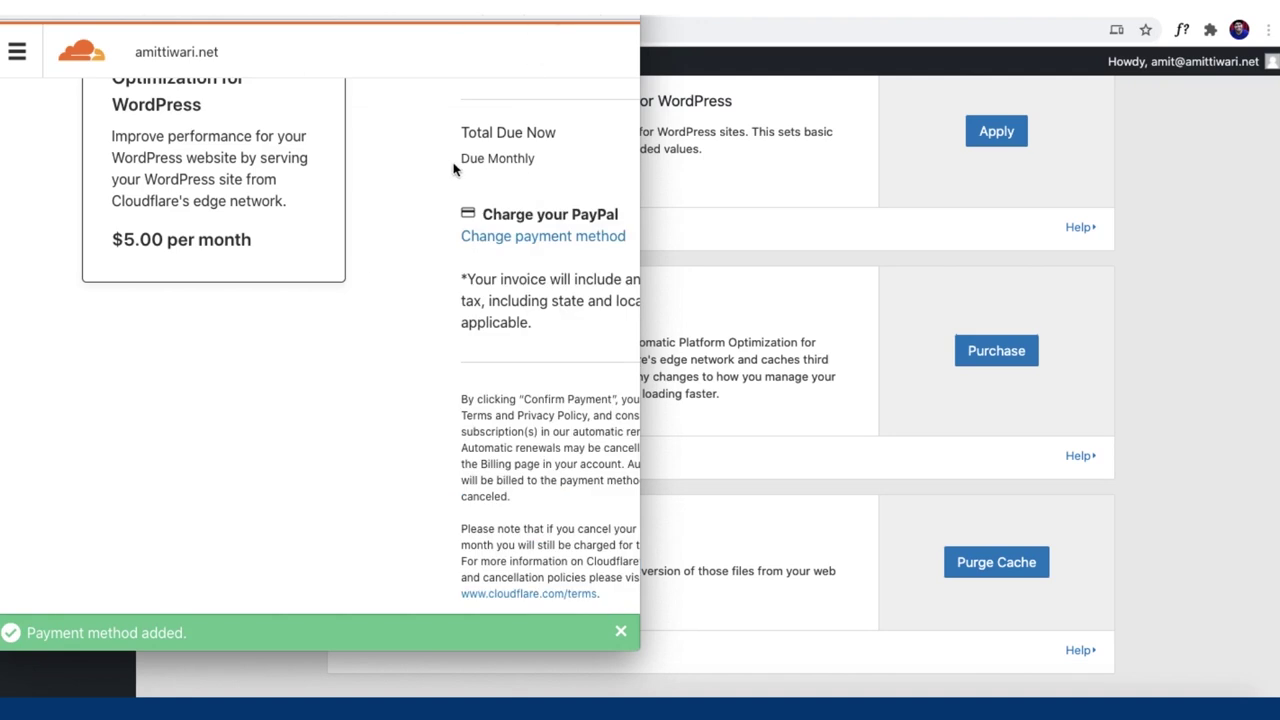
- Widen the purchase window, review the order summary and confirm the $5.00 monthly payment for Automatic Platform Optimization
left_click_drag(640, 176, 1157, 205)
scroll(641, 240, "up", 5)
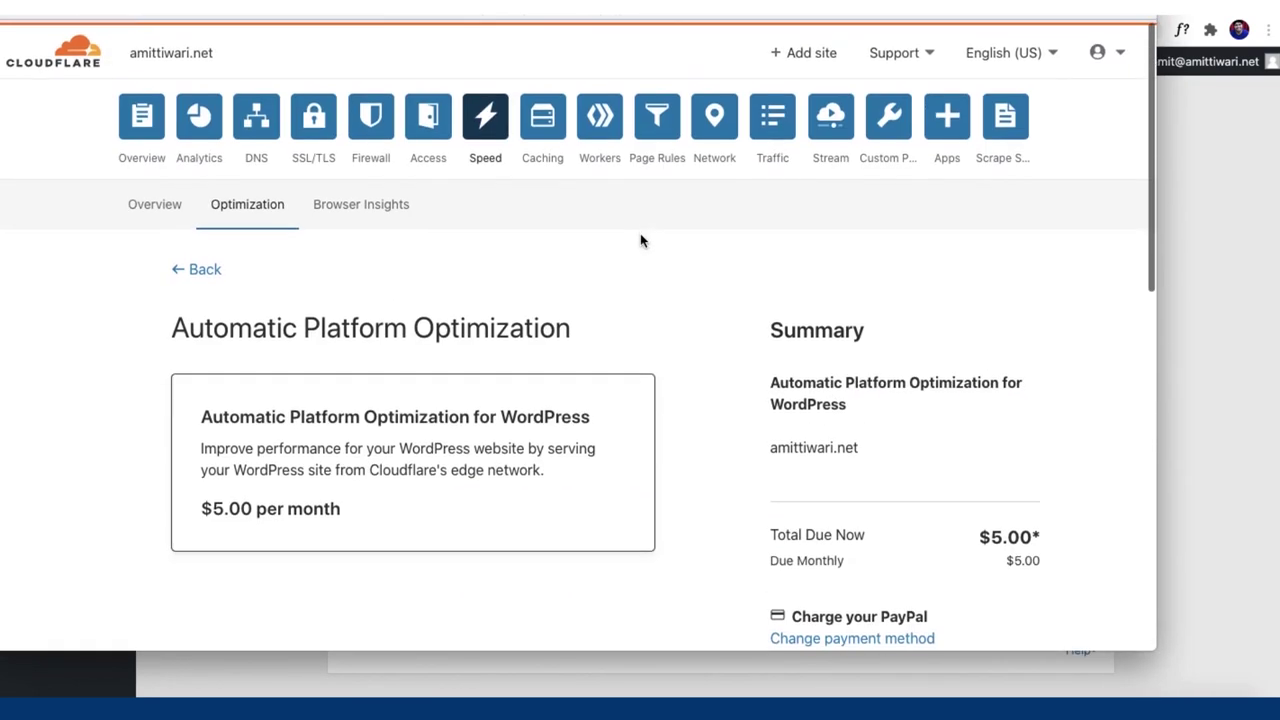
scroll(609, 318, "down", 5)
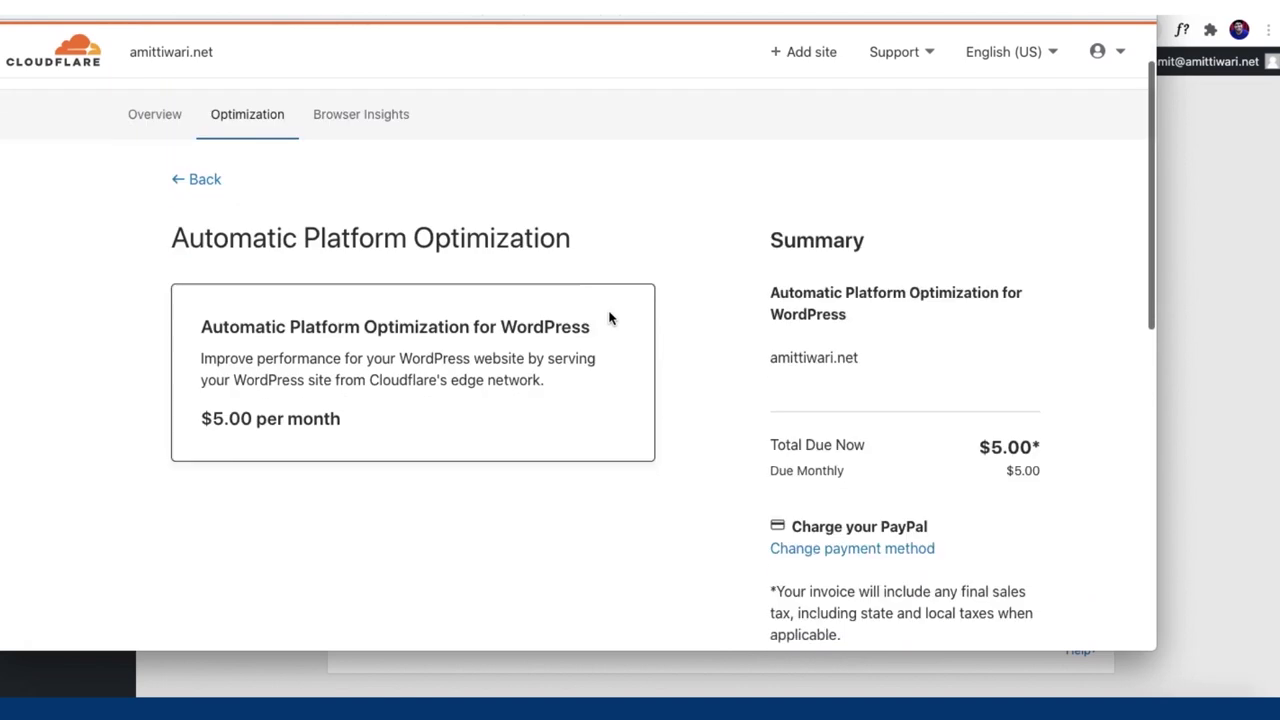
scroll(609, 319, "up", 5)
scroll(609, 319, "down", 5)
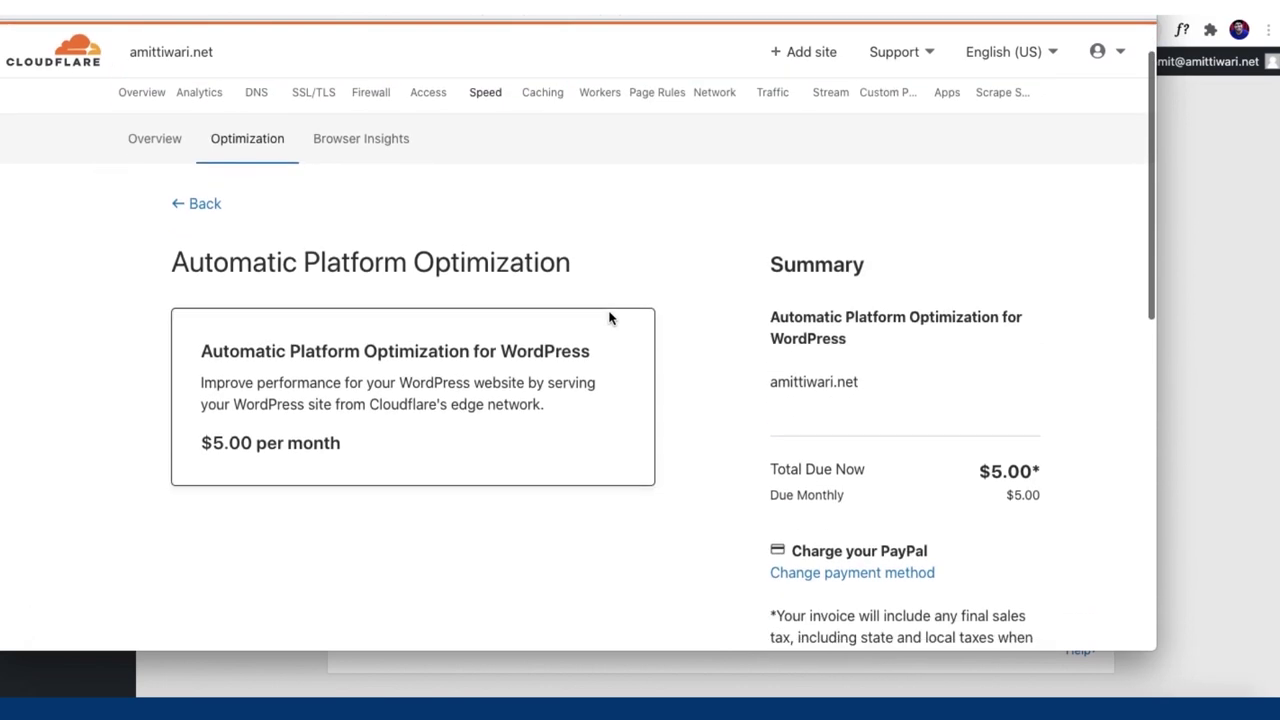
left_click(866, 534)
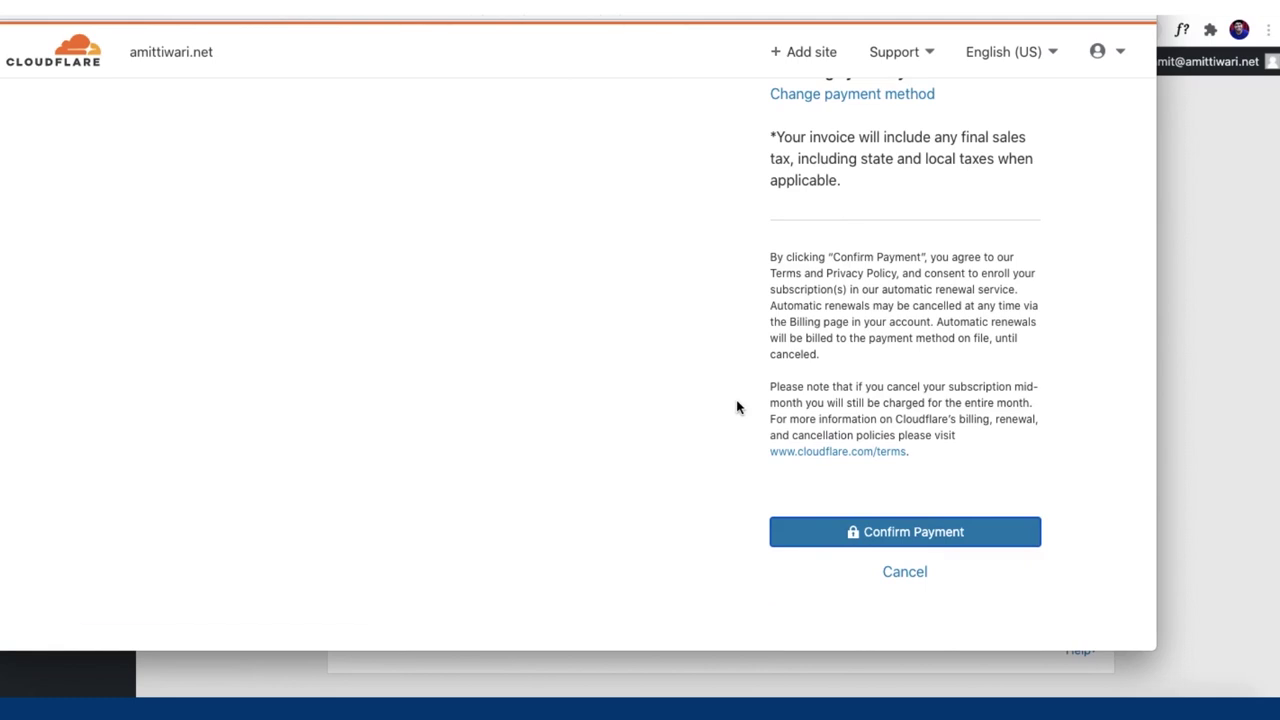
- Turn on Automatic Platform Optimization for WordPress in the site's optimization settings
scroll(737, 407, "down", 10)
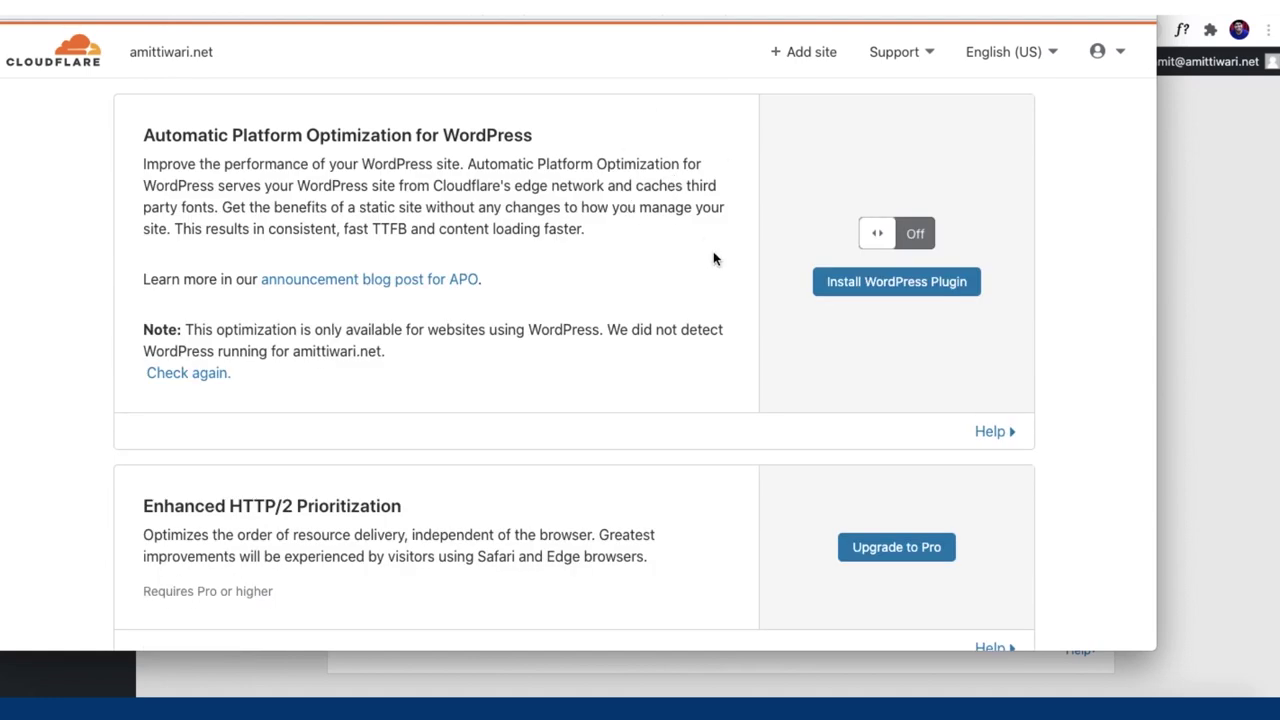
left_click(915, 235)
left_click(915, 234)
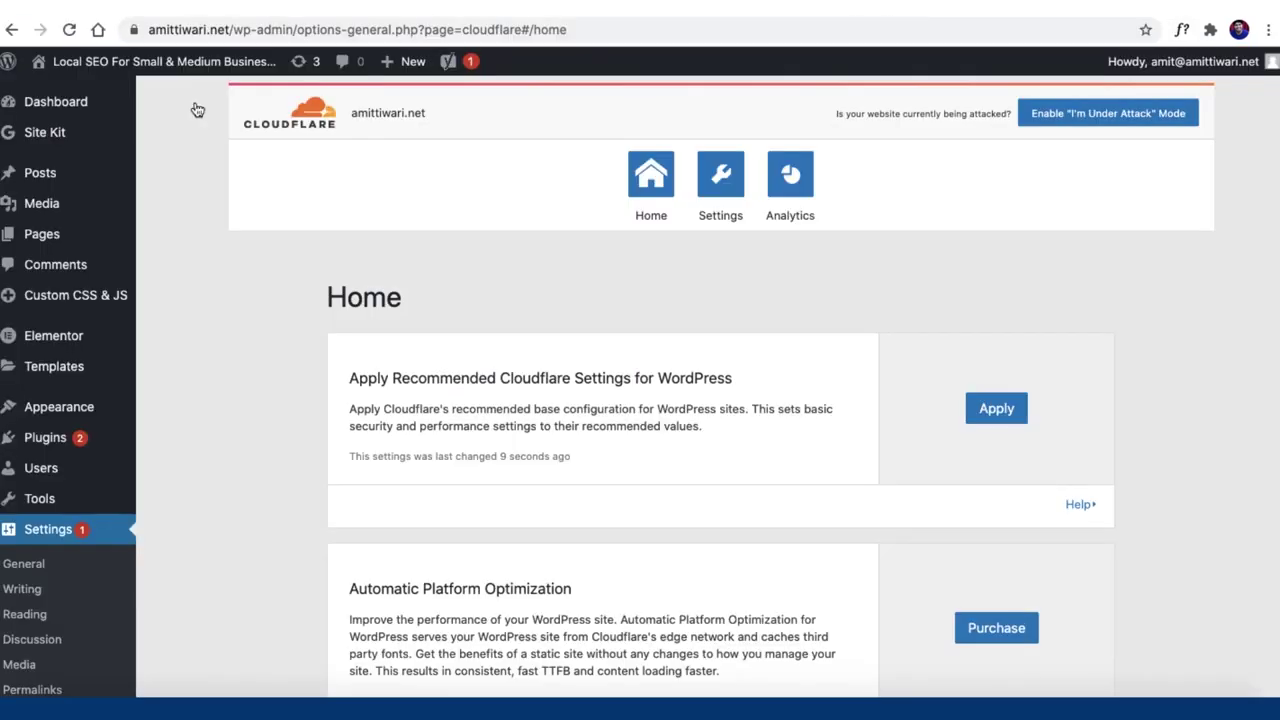
- Check the Automatic Platform Optimization setting in the WordPress plugin and in the site's Speed optimization settings on Cloudflare
scroll(228, 337, "down", 4)
left_click(120, 74)
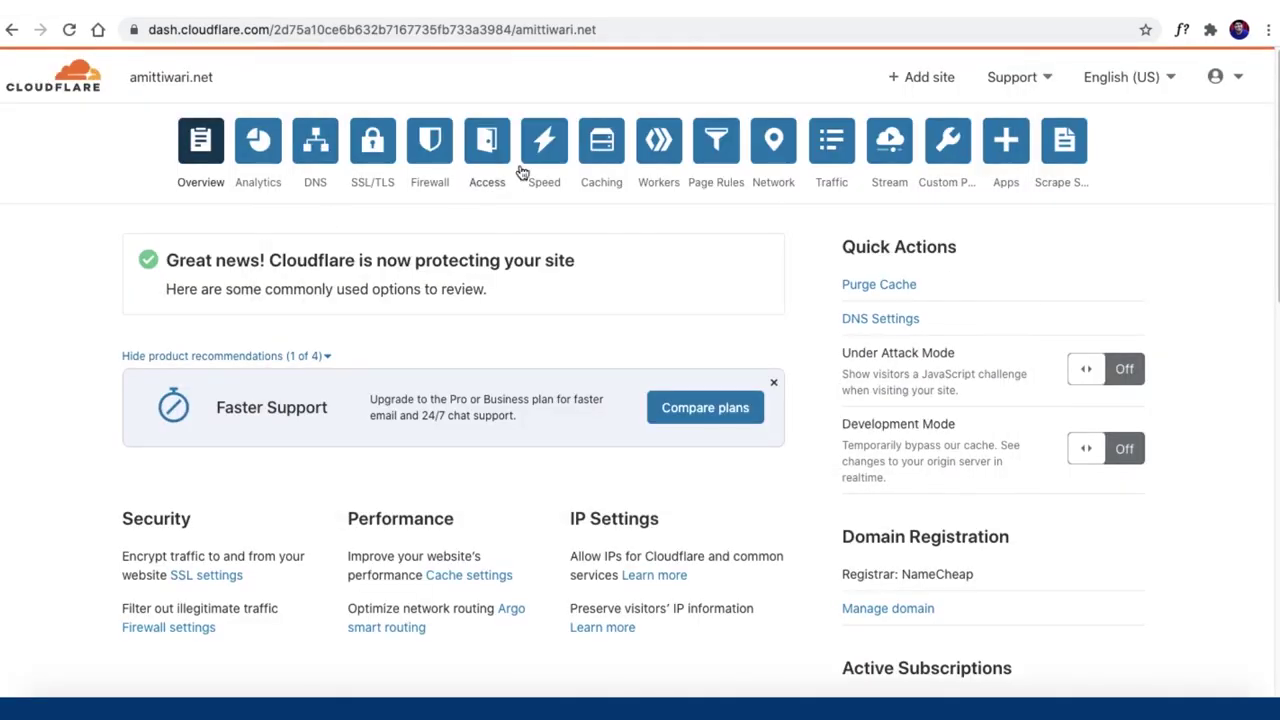
left_click(548, 155)
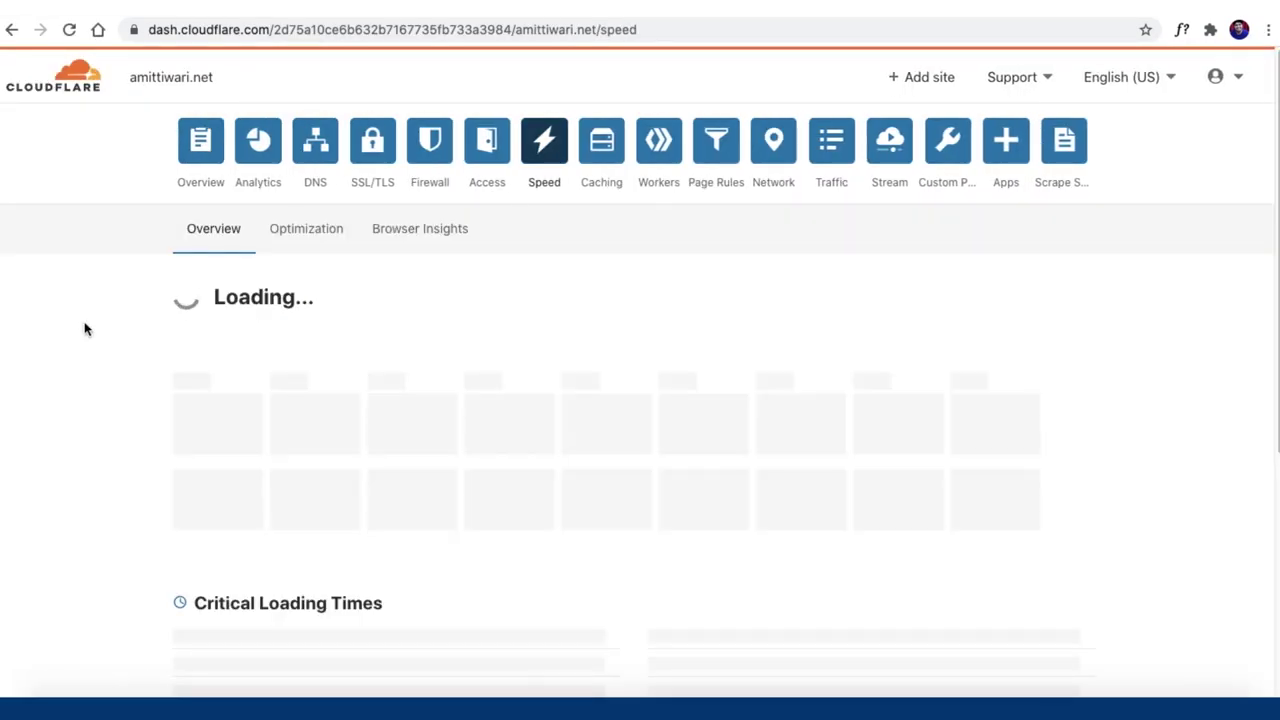
left_click(312, 241)
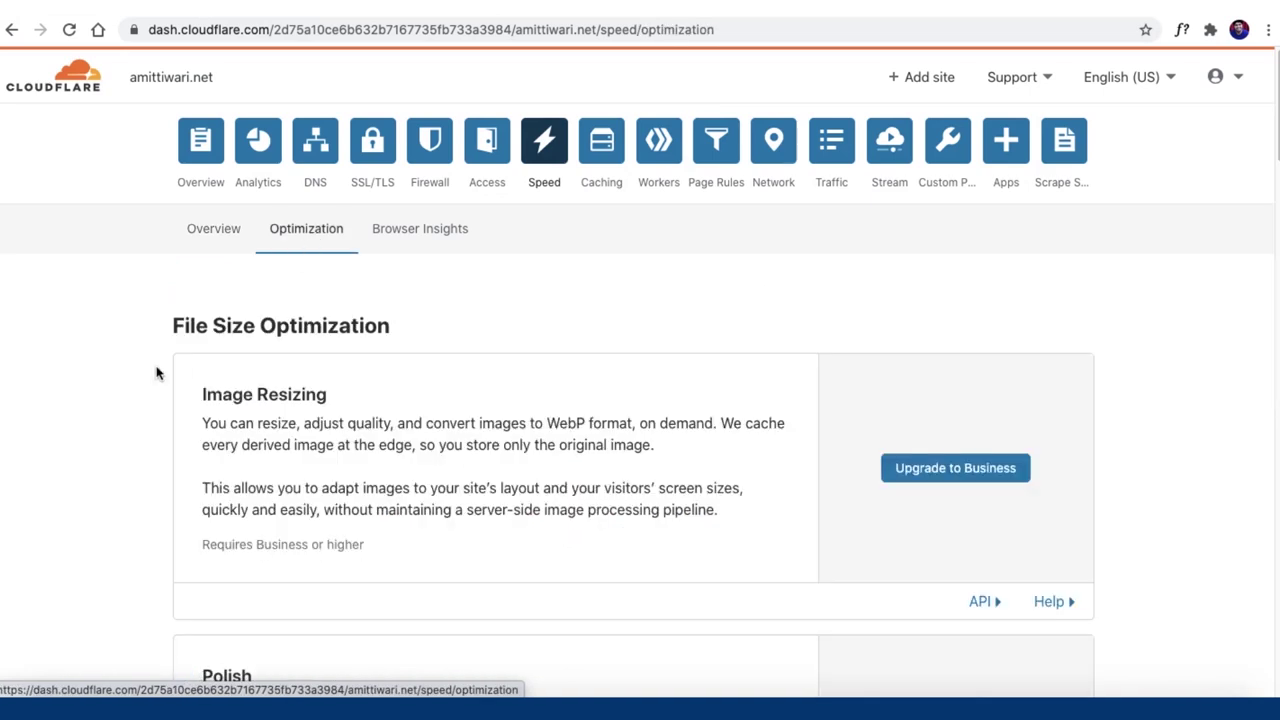
scroll(140, 365, "down", 8)
scroll(116, 345, "down", 4)
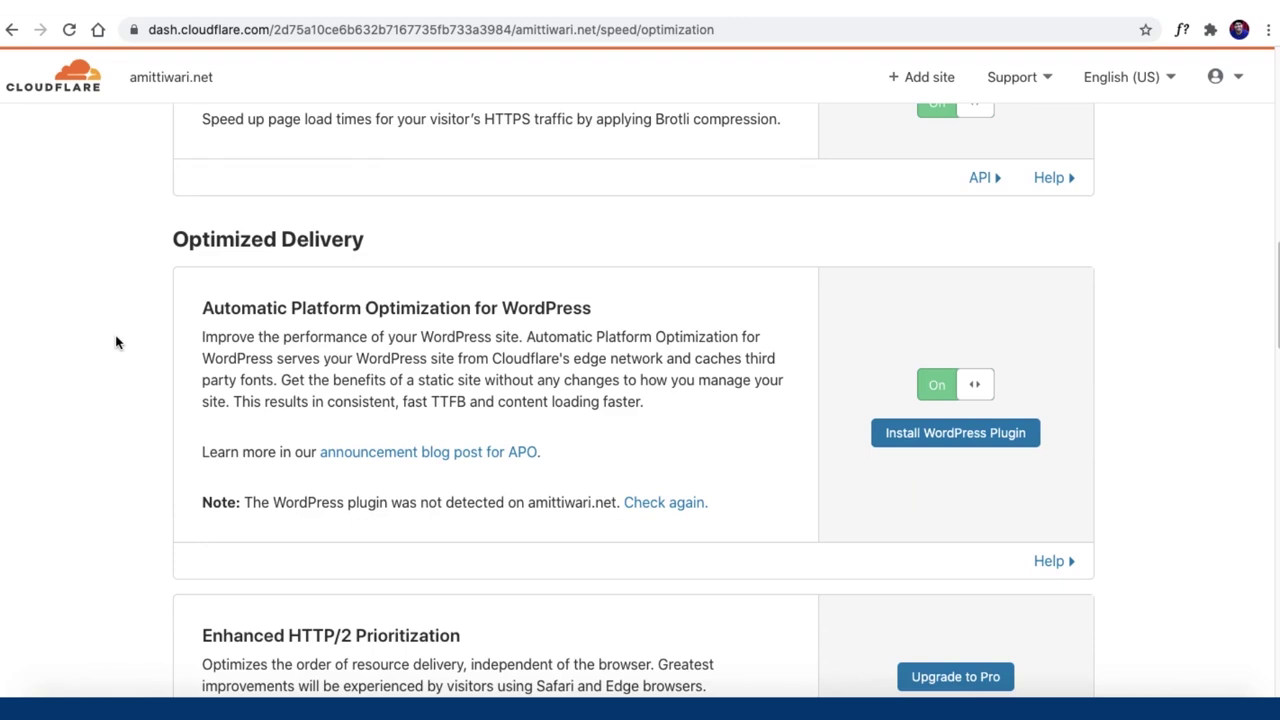
- Turn off Automatic Platform Optimization in the Cloudflare dashboard and check its setting in the WordPress plugin
left_click(945, 390)
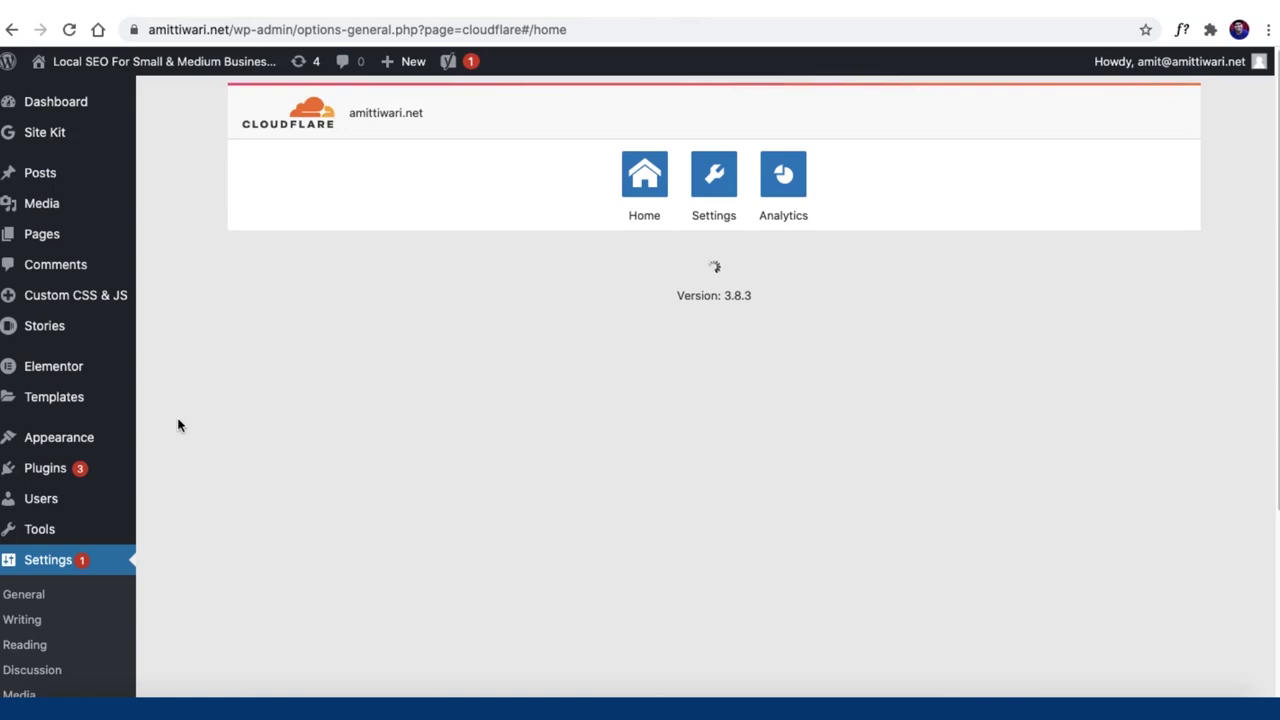
scroll(178, 425, "down", 3)
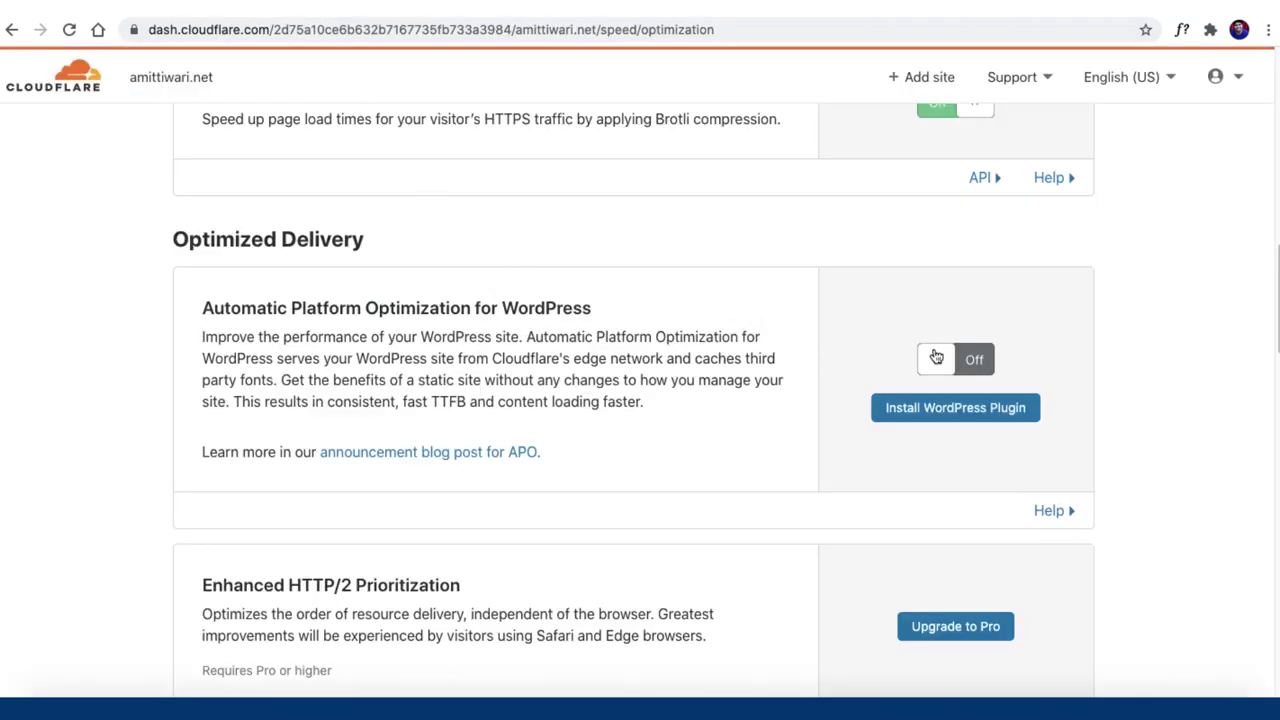
- Turn Automatic Platform Optimization back on in the Cloudflare dashboard, reload the WordPress plugin page and compare the setting in both places
left_click(936, 358)
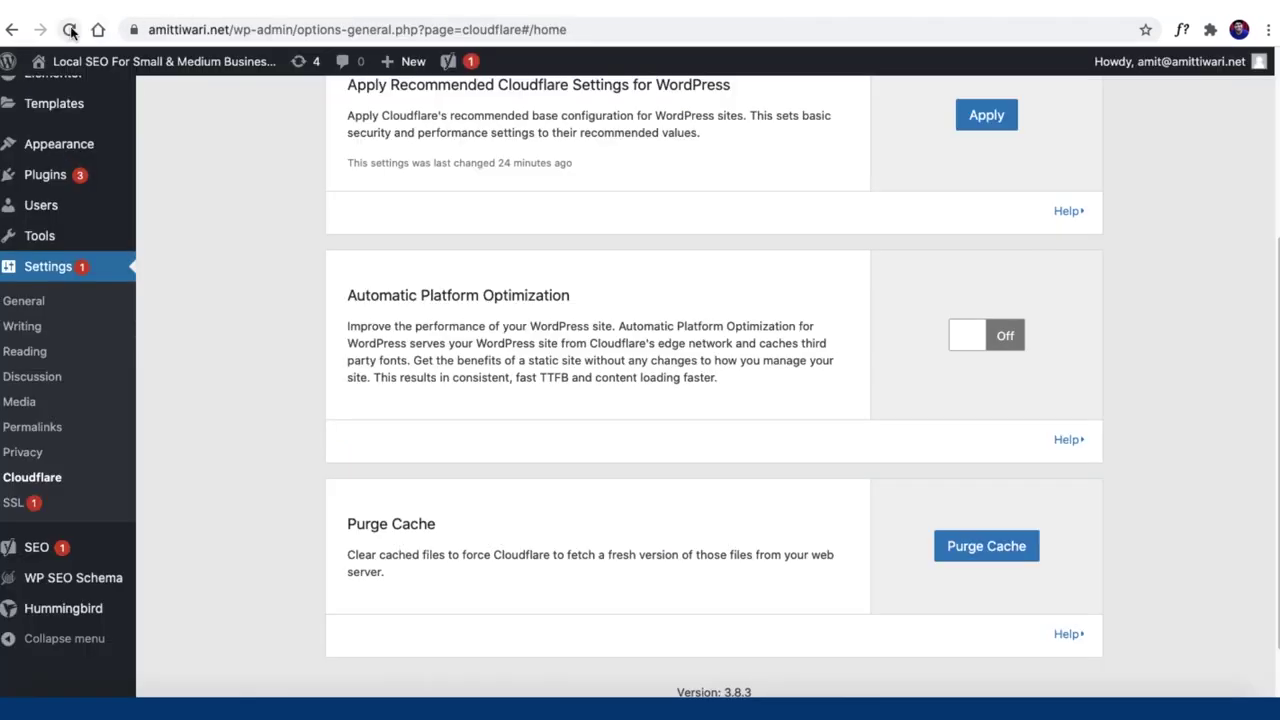
left_click(70, 30)
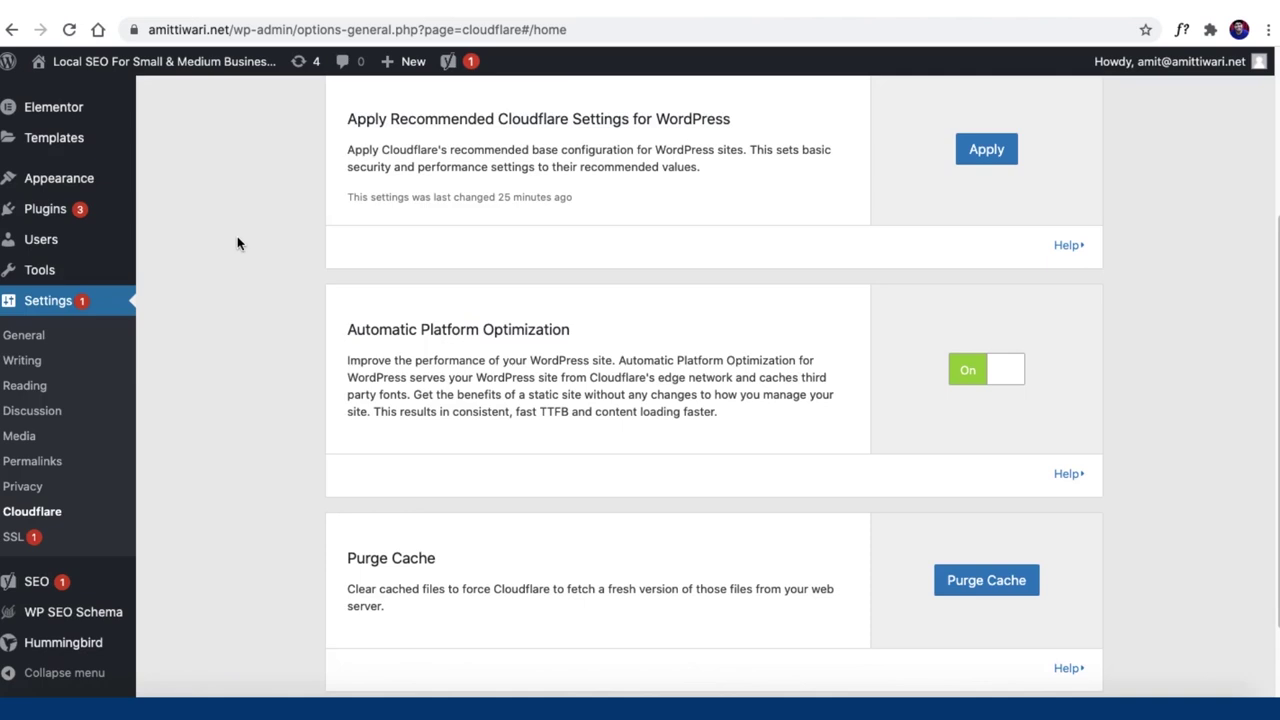
left_click(310, 17)
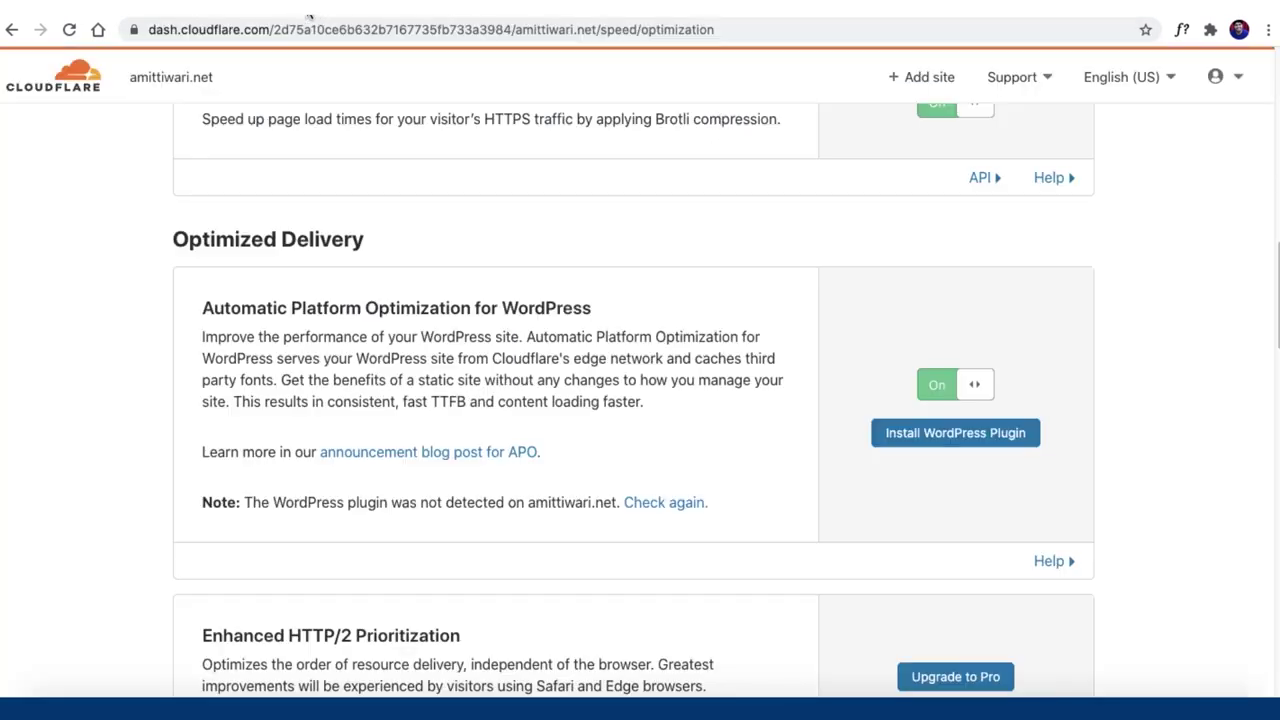